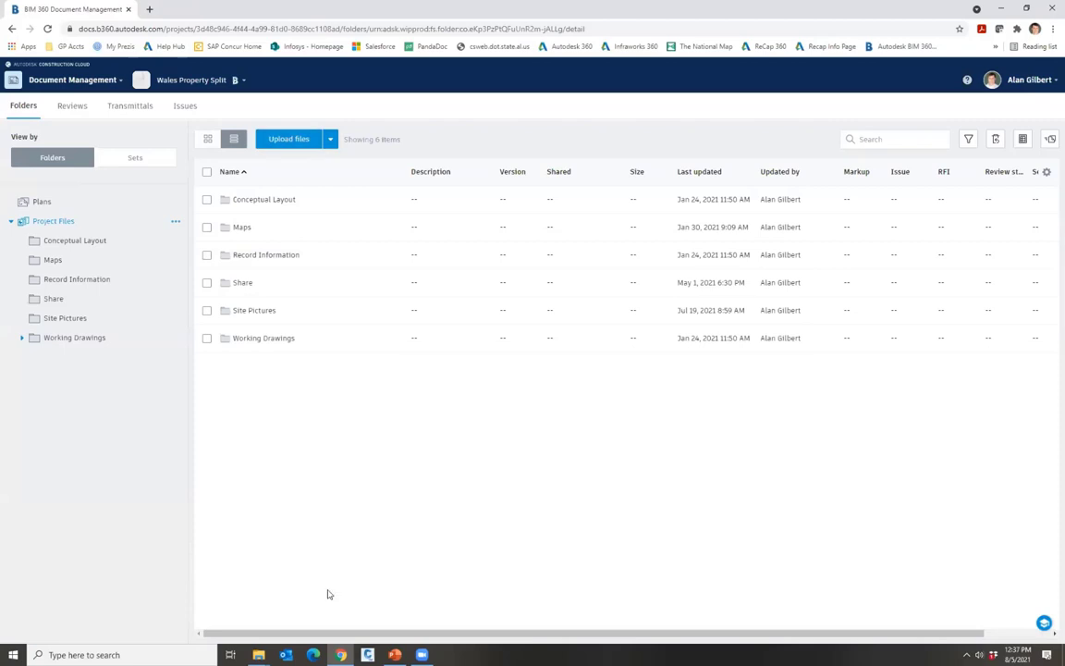
# - View the synced Wales Property Split project folders in File Explorer, then return to the web project
pyautogui.click(260, 654)
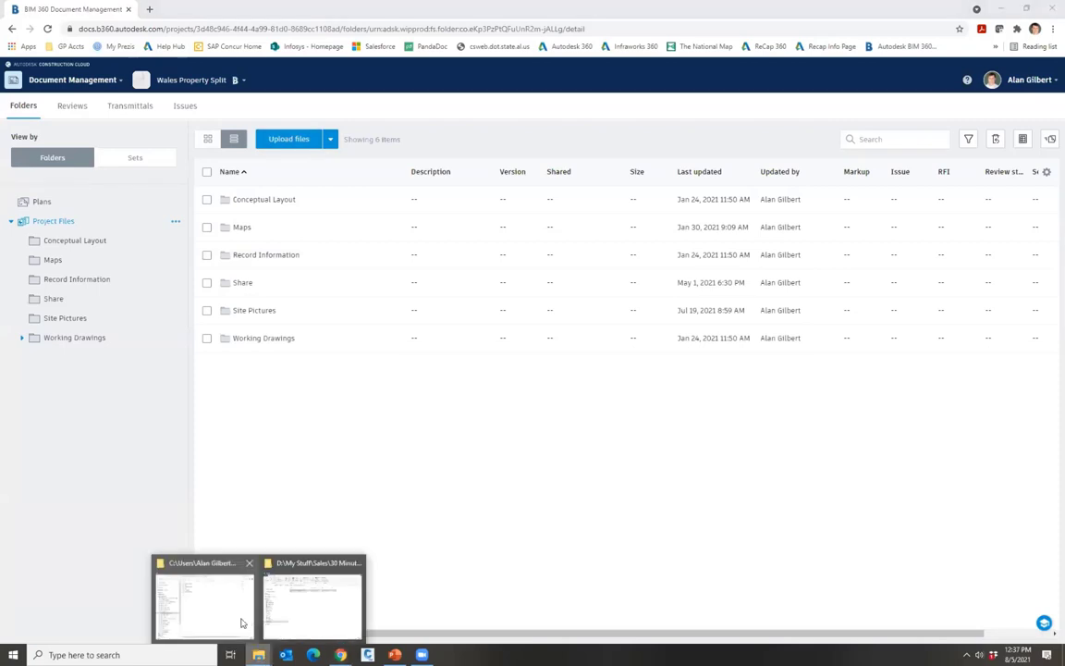
pyautogui.click(241, 623)
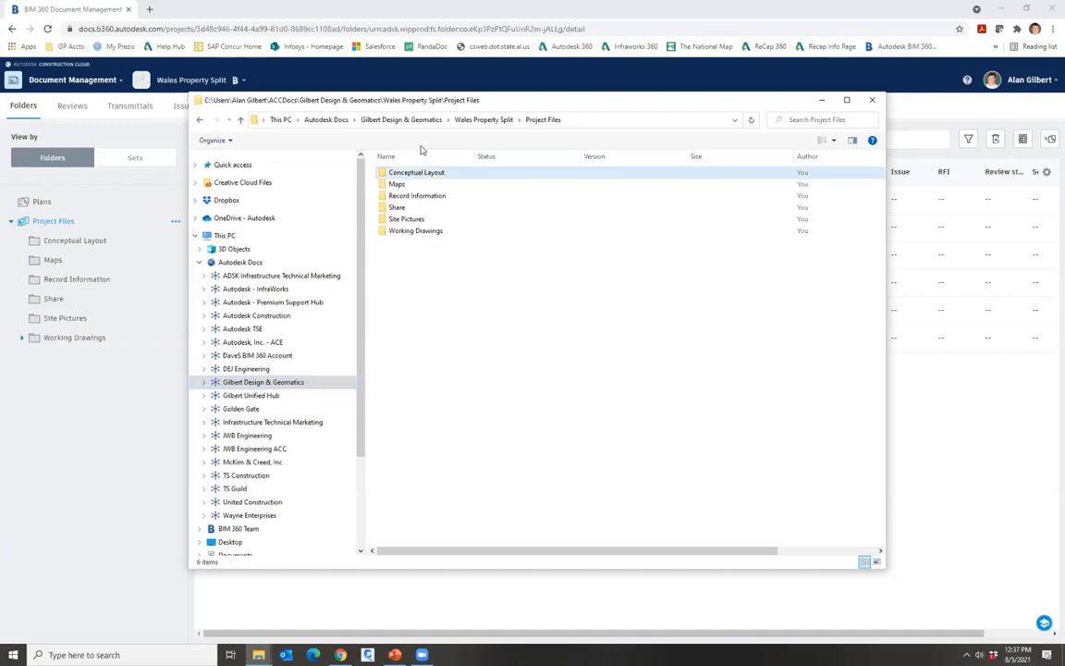
pyautogui.moveTo(611, 130); pyautogui.dragTo(851, 146)
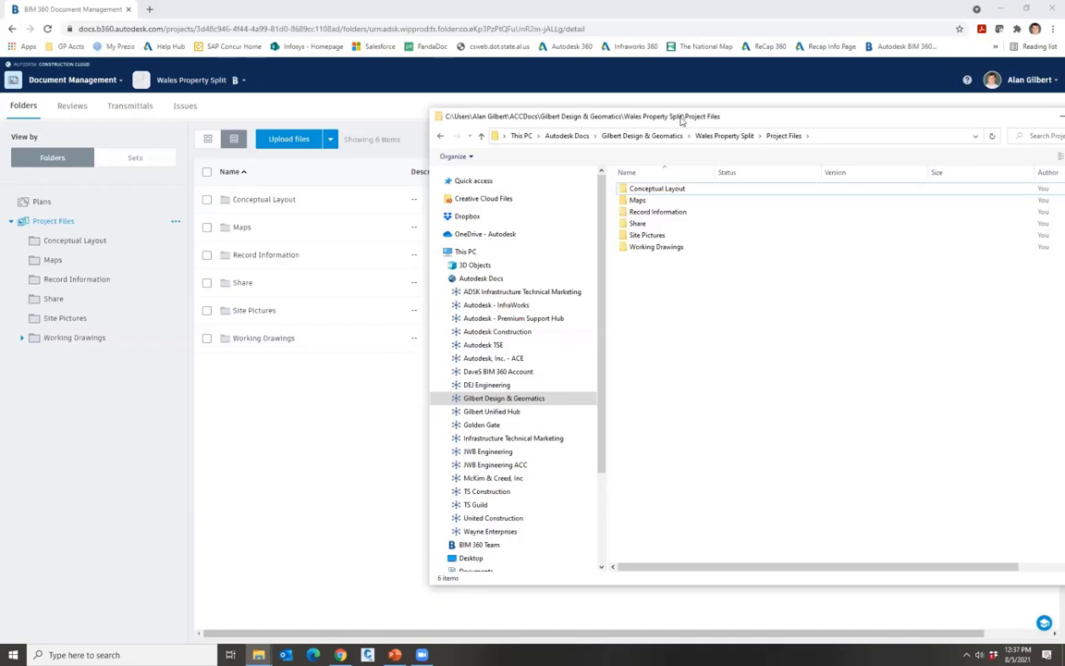
pyautogui.moveTo(681, 119); pyautogui.dragTo(624, 113)
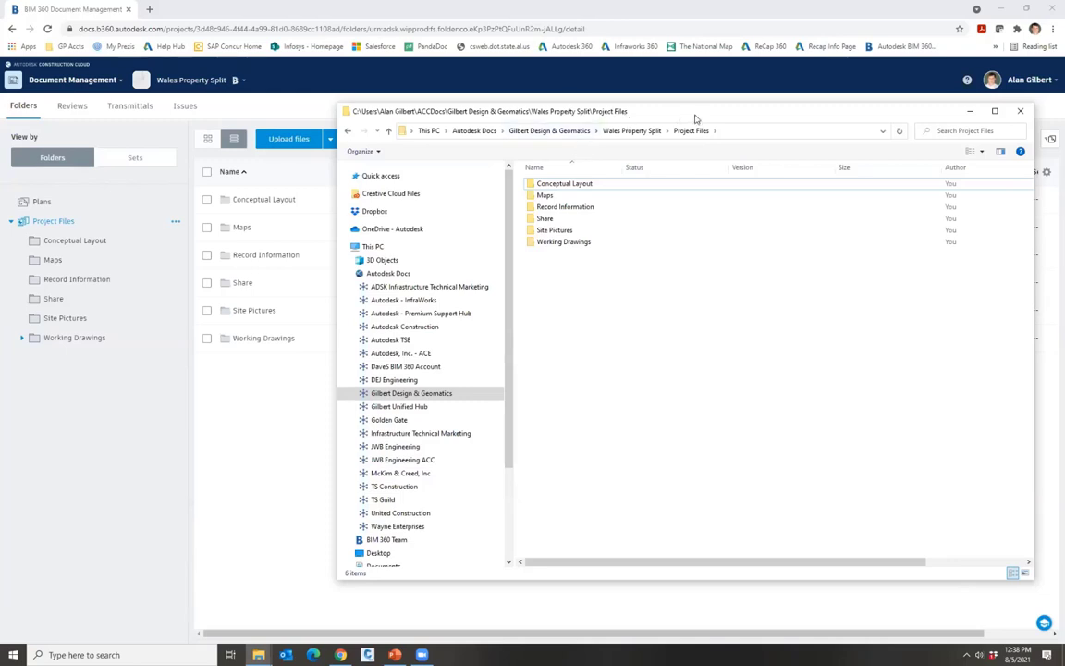
pyautogui.press('super+Down')
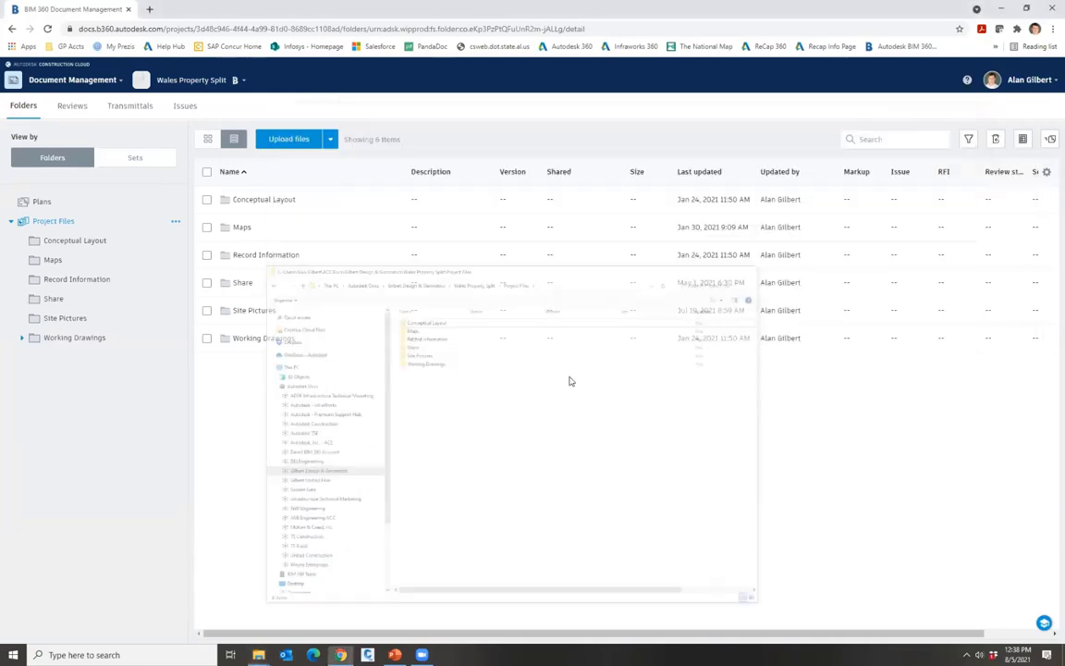
# - Browse the Working Drawings subfolders through Ortho, AL and 2013 to the limestone county folder, then return to Working Drawings
pyautogui.click(251, 338)
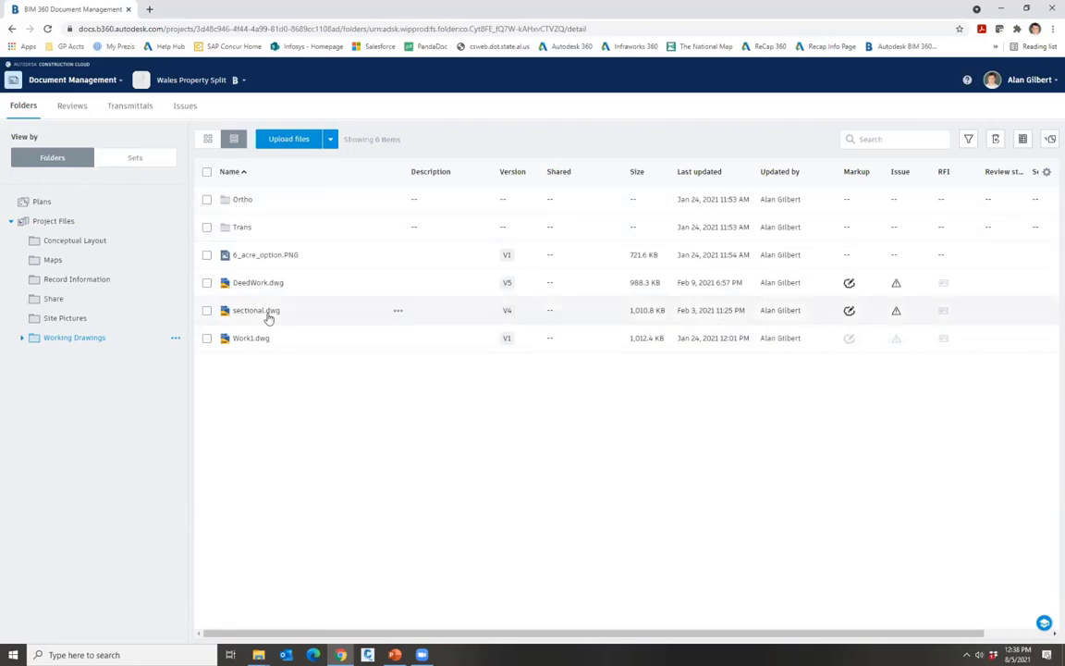
pyautogui.click(243, 201)
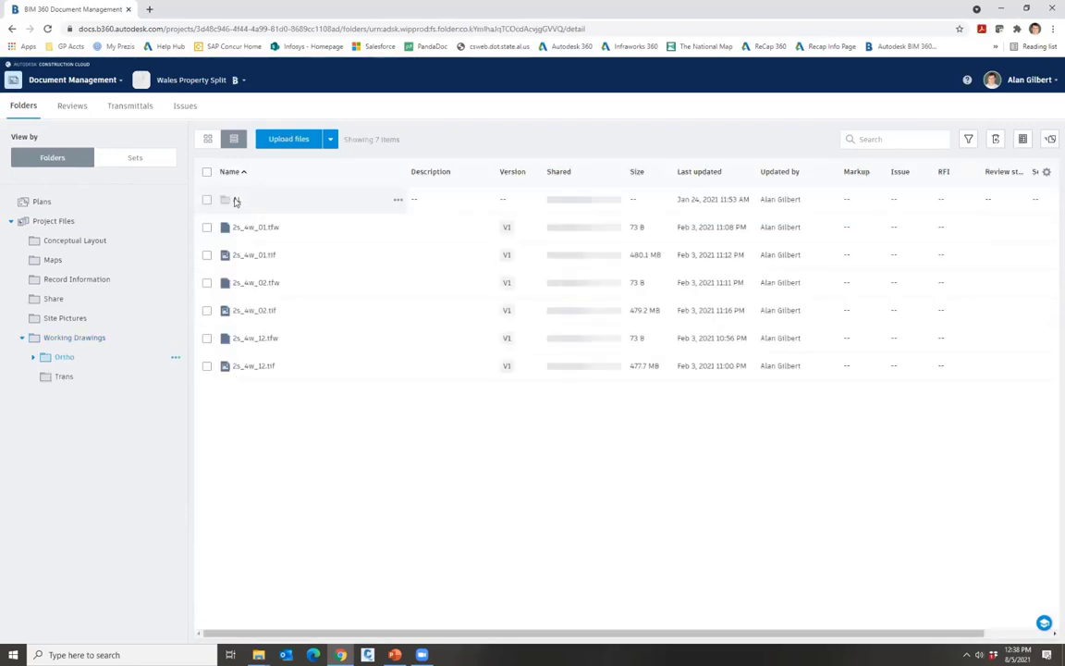
pyautogui.click(237, 202)
pyautogui.click(241, 203)
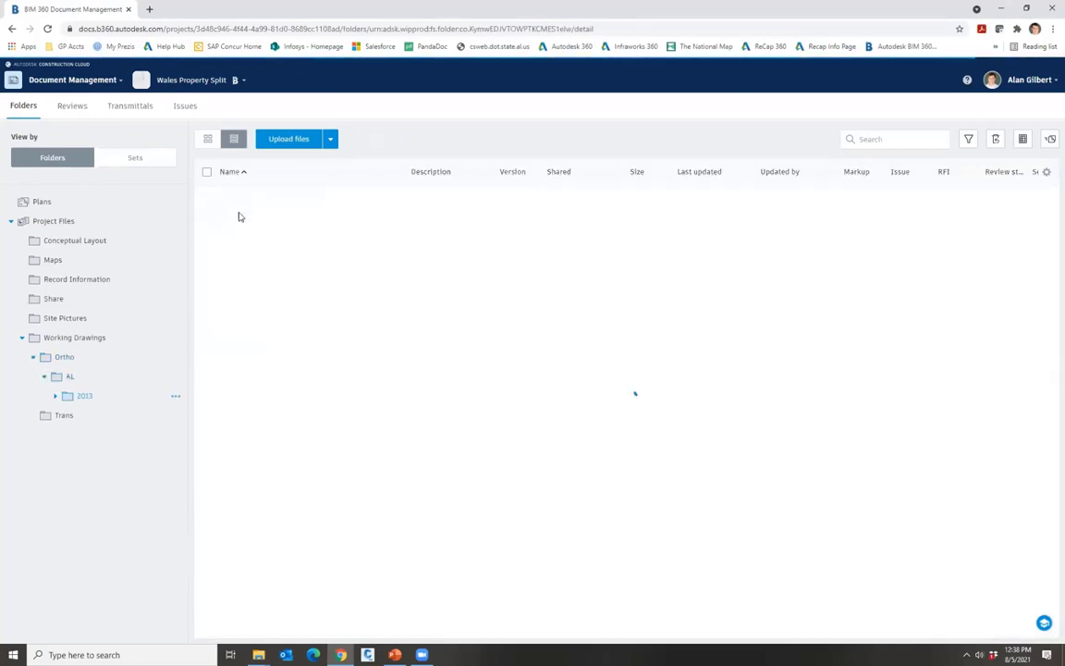
pyautogui.click(273, 201)
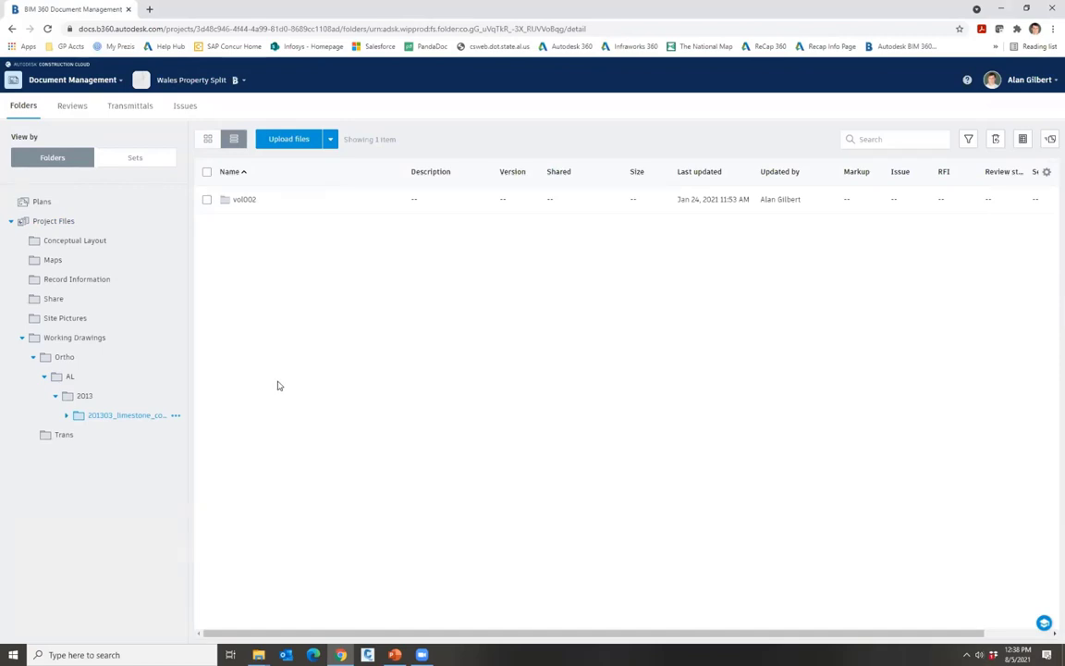
pyautogui.click(22, 338)
pyautogui.click(70, 339)
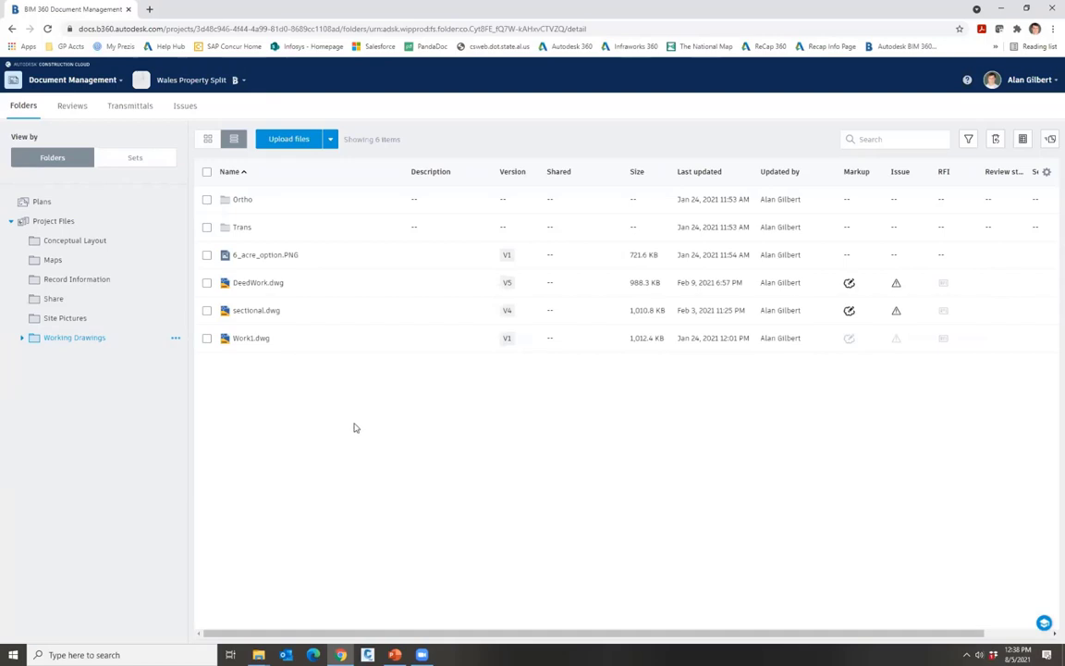
# - View the 6_acre_option.PNG image from the Conceptual Layout folder and close it
pyautogui.click(84, 242)
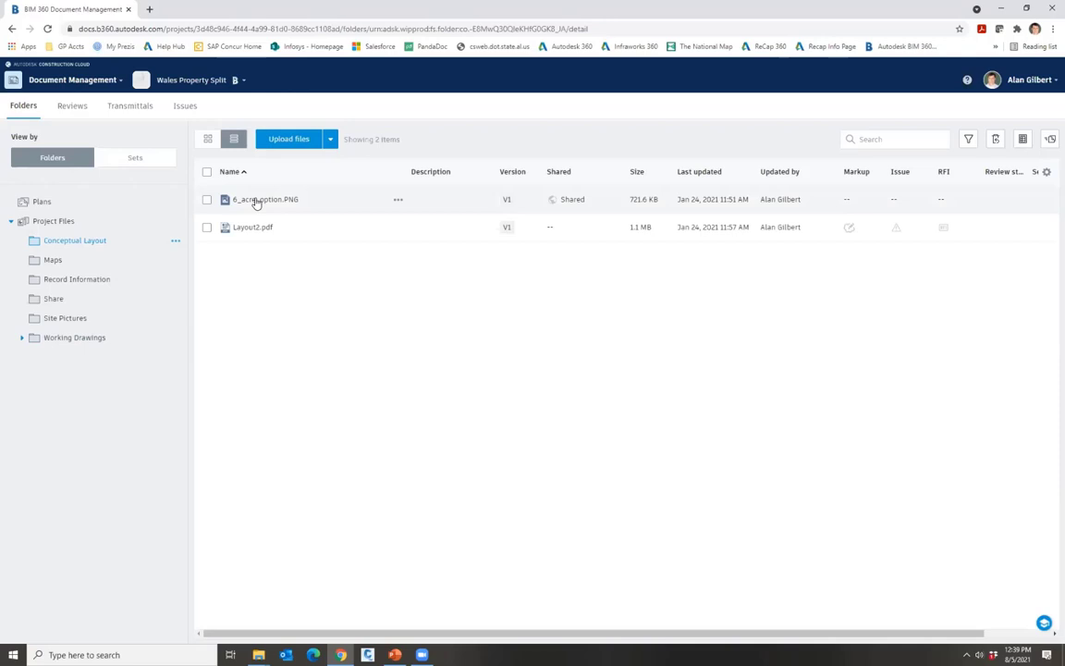
pyautogui.click(257, 203)
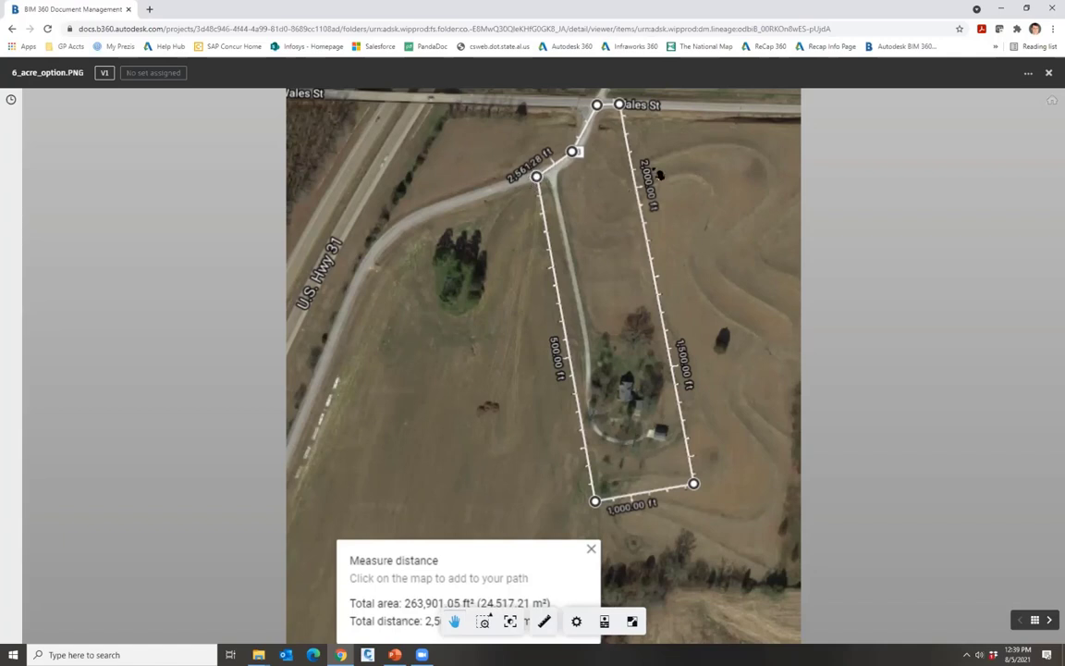
pyautogui.click(1048, 72)
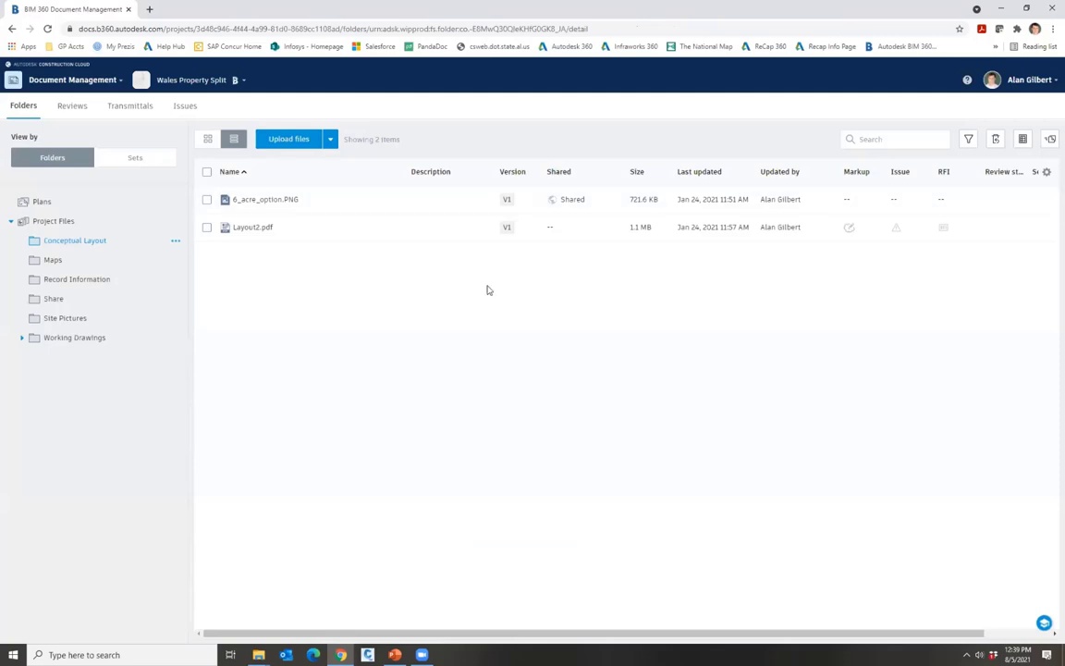
# - Look through the files in the Maps and Record Information folders
pyautogui.click(53, 260)
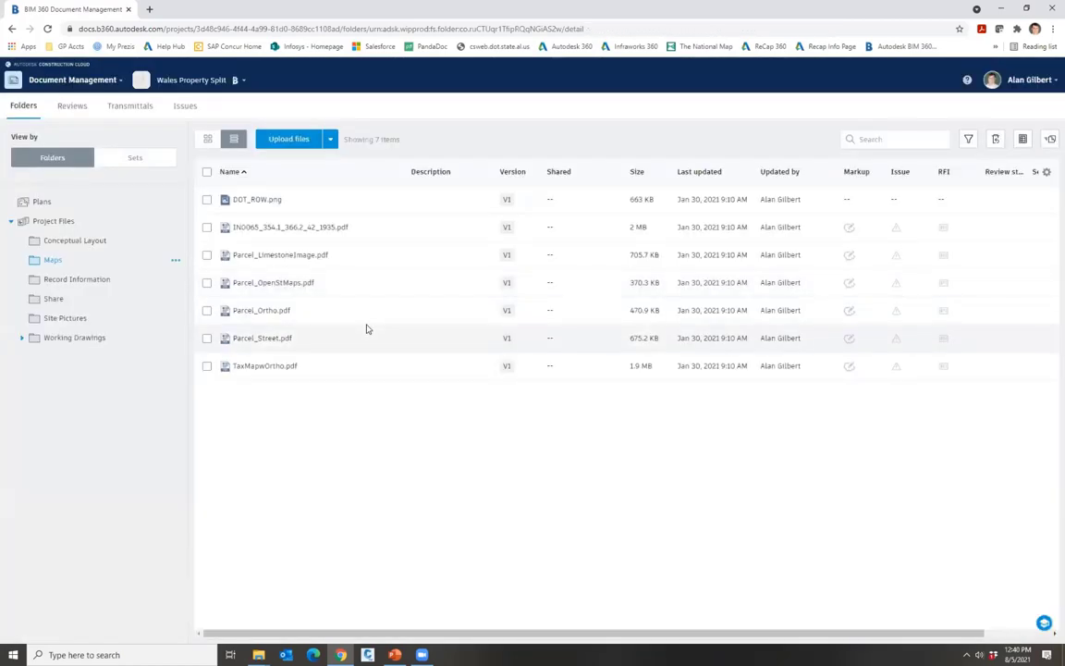
pyautogui.click(77, 279)
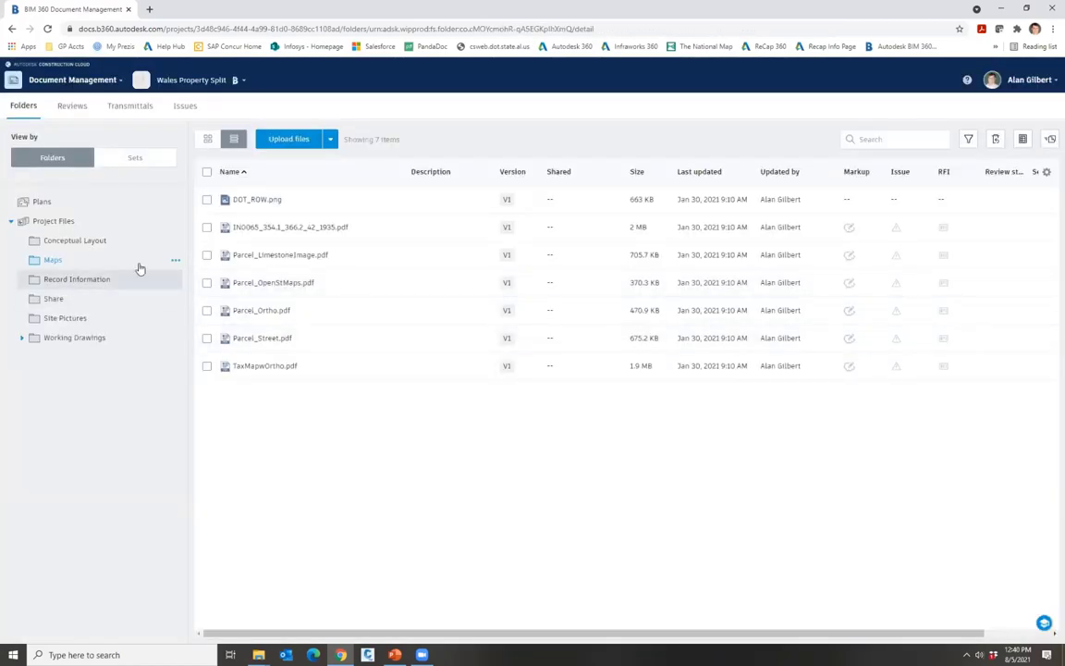
pyautogui.click(268, 201)
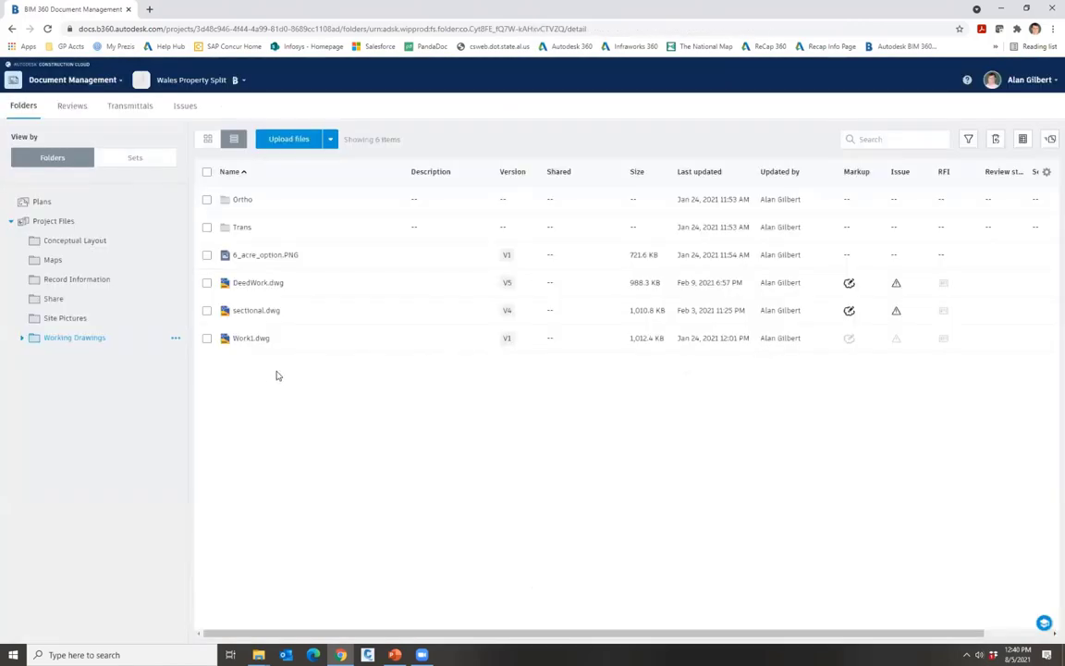
# - Open sectional.dwg from the Working Drawings folder and hide all issues on the drawing
pyautogui.click(246, 312)
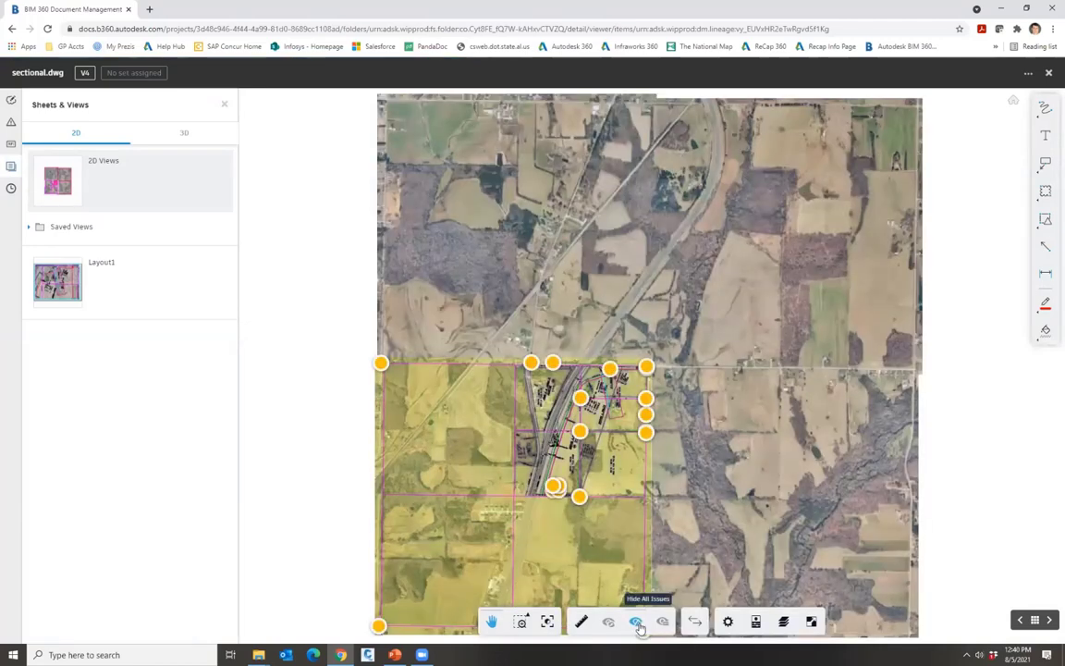
pyautogui.click(638, 623)
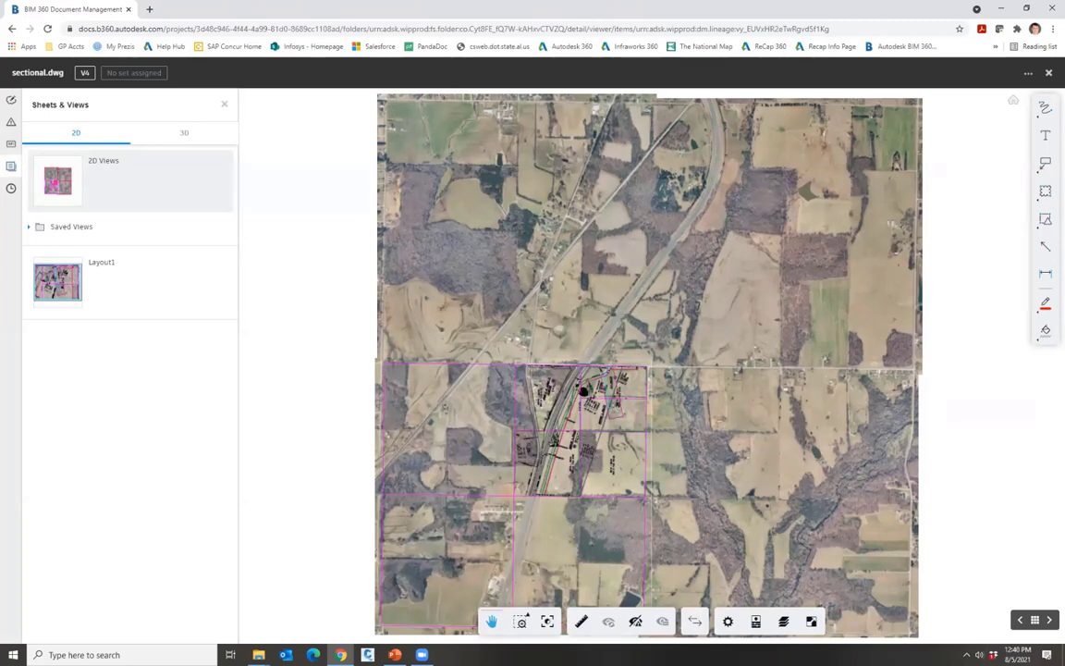
pyautogui.scroll(1, 583, 390)
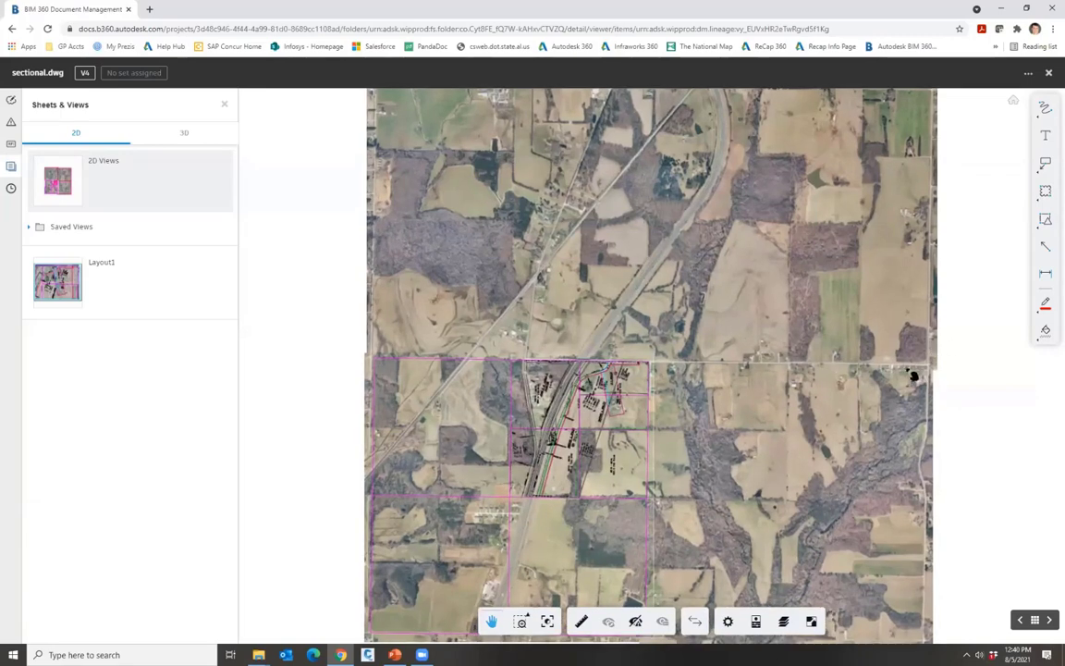
pyautogui.scroll(3, 911, 372)
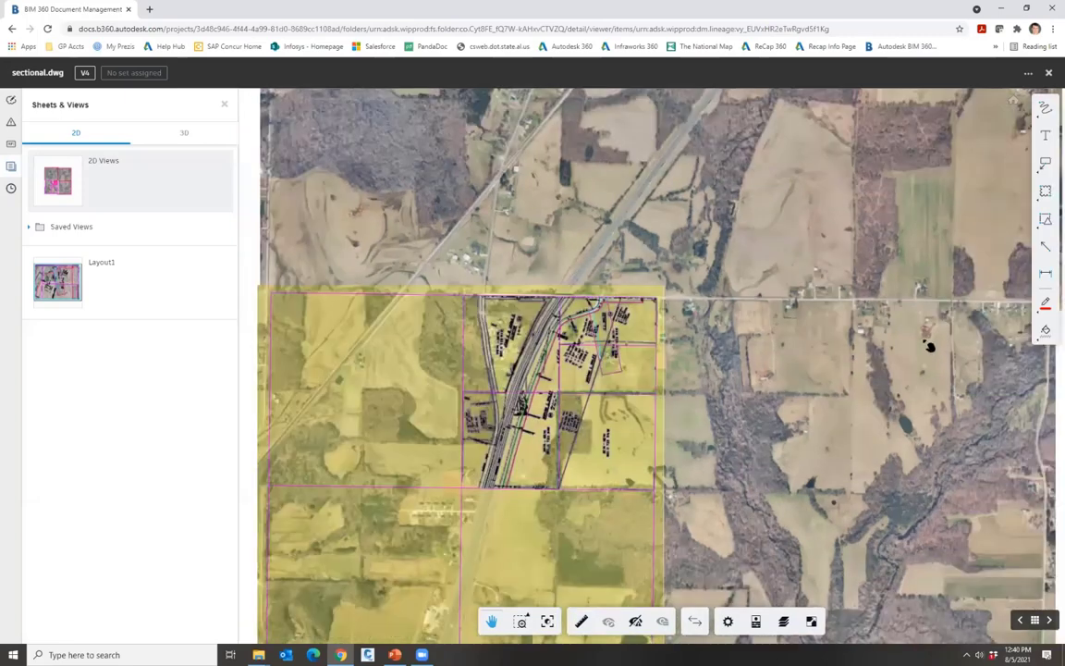
pyautogui.scroll(-3, 928, 344)
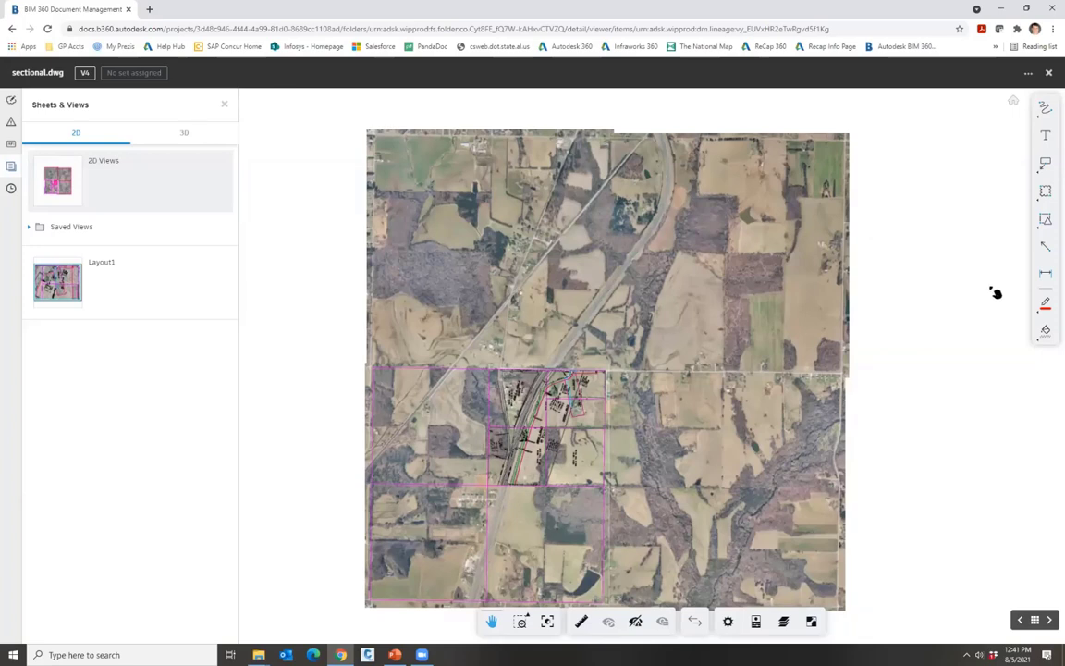
# - Draw a red cloud markup around the highway area north of the magenta section grid and save it
pyautogui.click(1044, 190)
pyautogui.moveTo(471, 148); pyautogui.dragTo(591, 259)
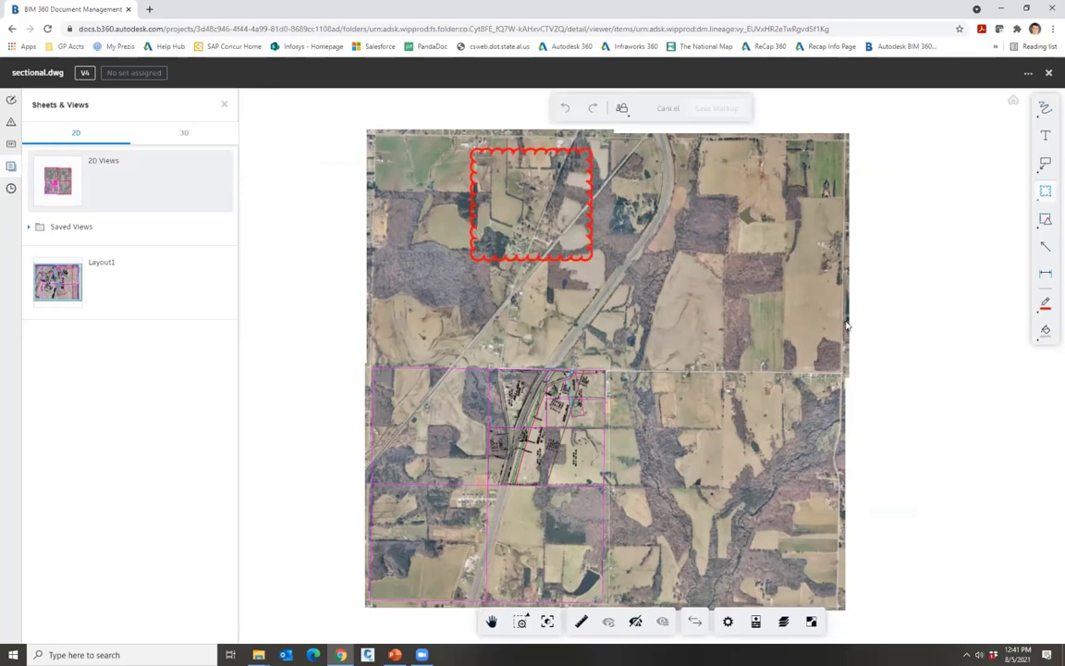
pyautogui.moveTo(731, 137); pyautogui.dragTo(742, 369)
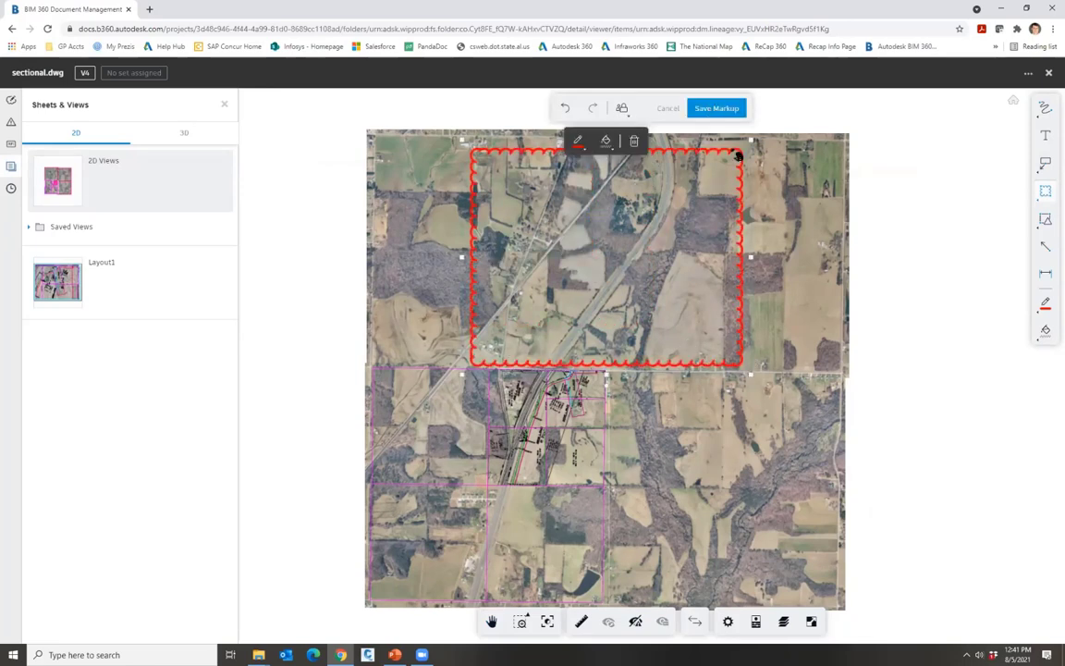
pyautogui.click(621, 108)
pyautogui.click(621, 169)
pyautogui.click(717, 108)
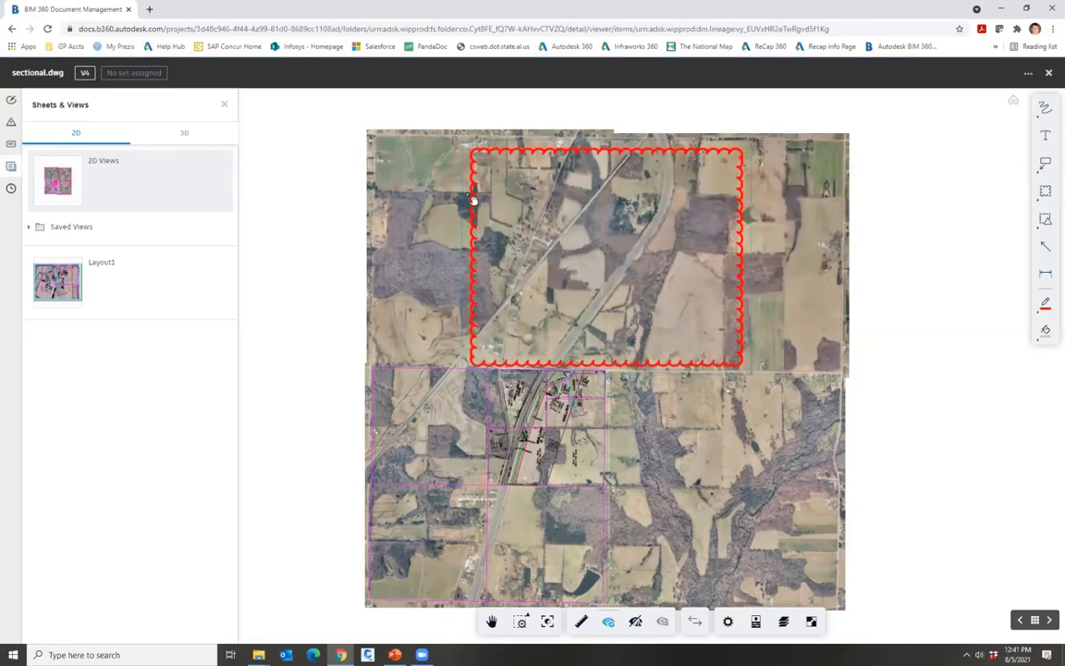
# - Start a new issue pinned inside the clouded area and title it "Find all ROW monuments"
pyautogui.click(10, 124)
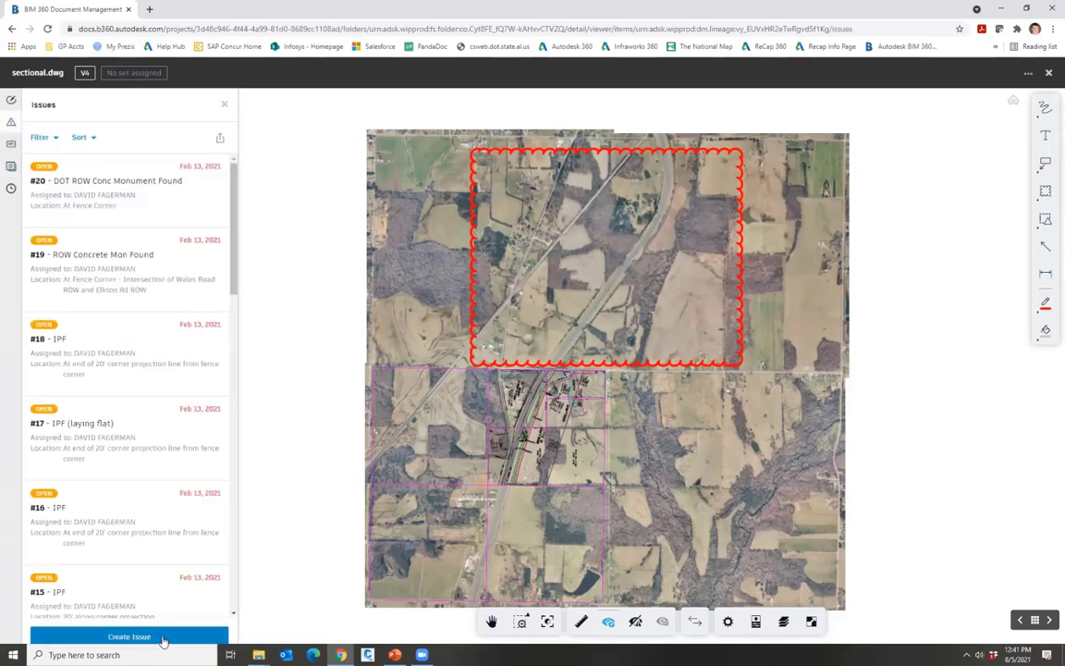
pyautogui.click(161, 638)
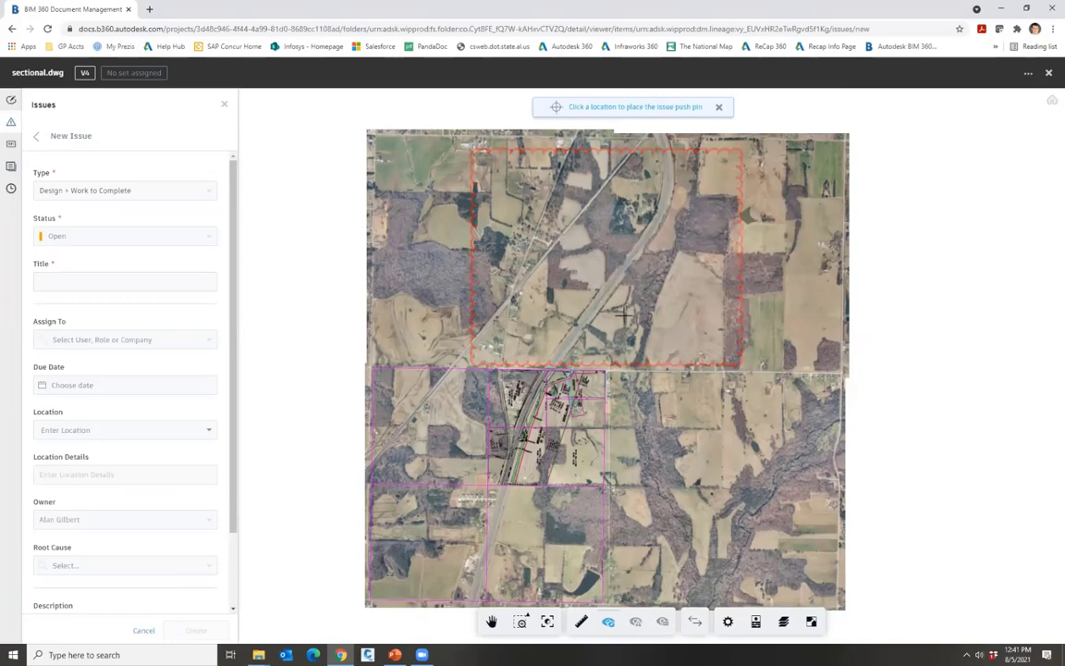
pyautogui.click(598, 248)
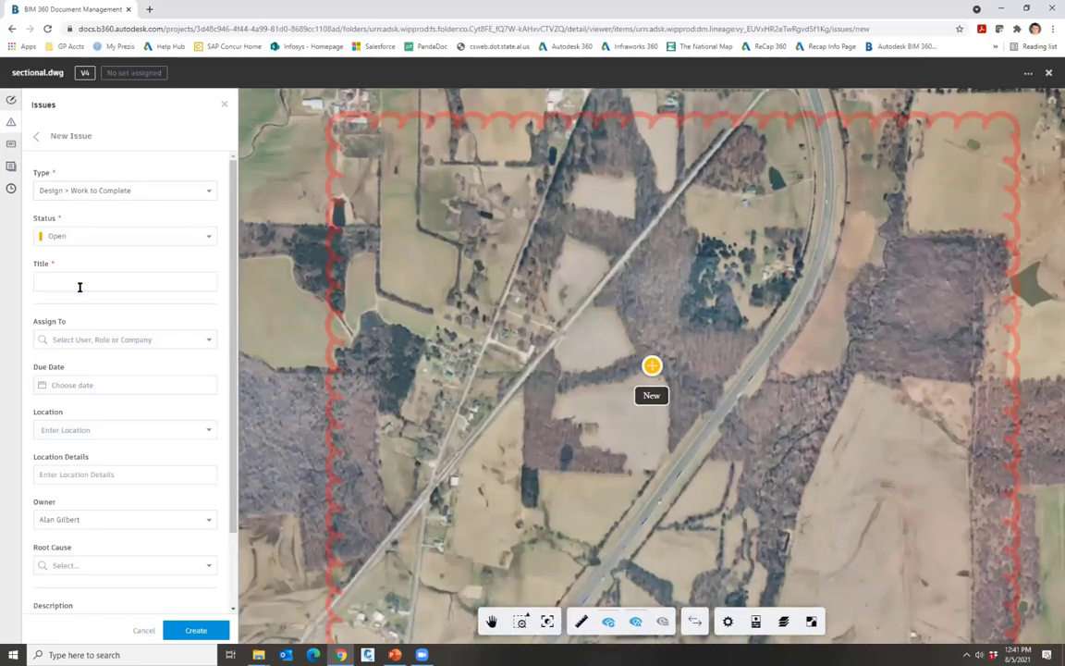
pyautogui.click(79, 287)
pyautogui.click(79, 286)
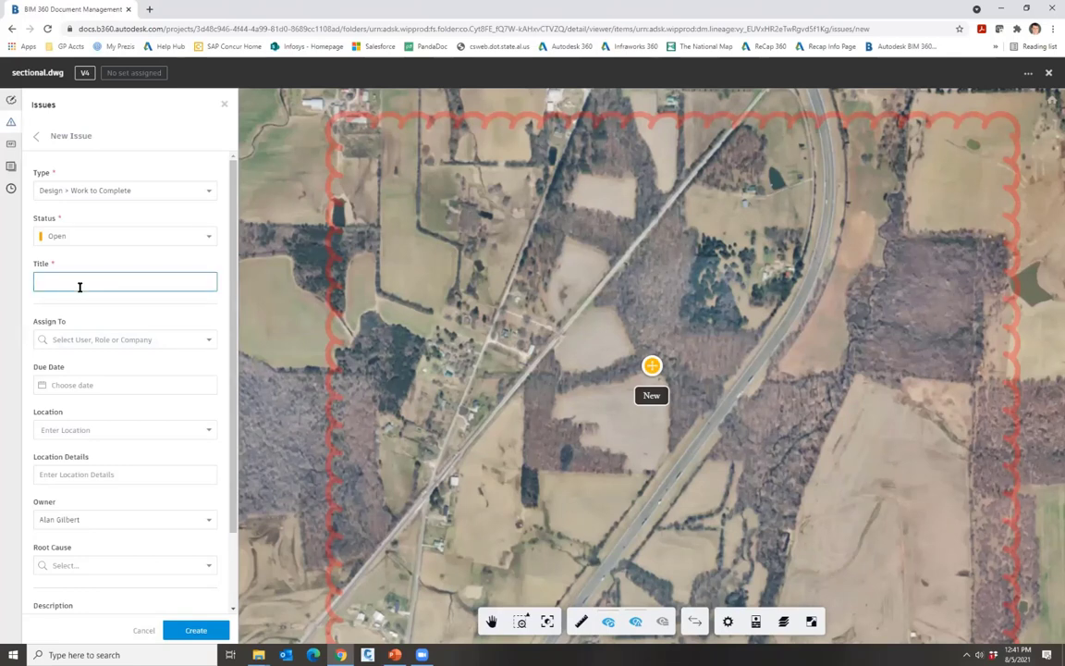
pyautogui.write('Find all ROW monuments')
# - Assign the issue to the Autodesk team member, set its due date to Aug 6, 2021, and create it
pyautogui.click(156, 342)
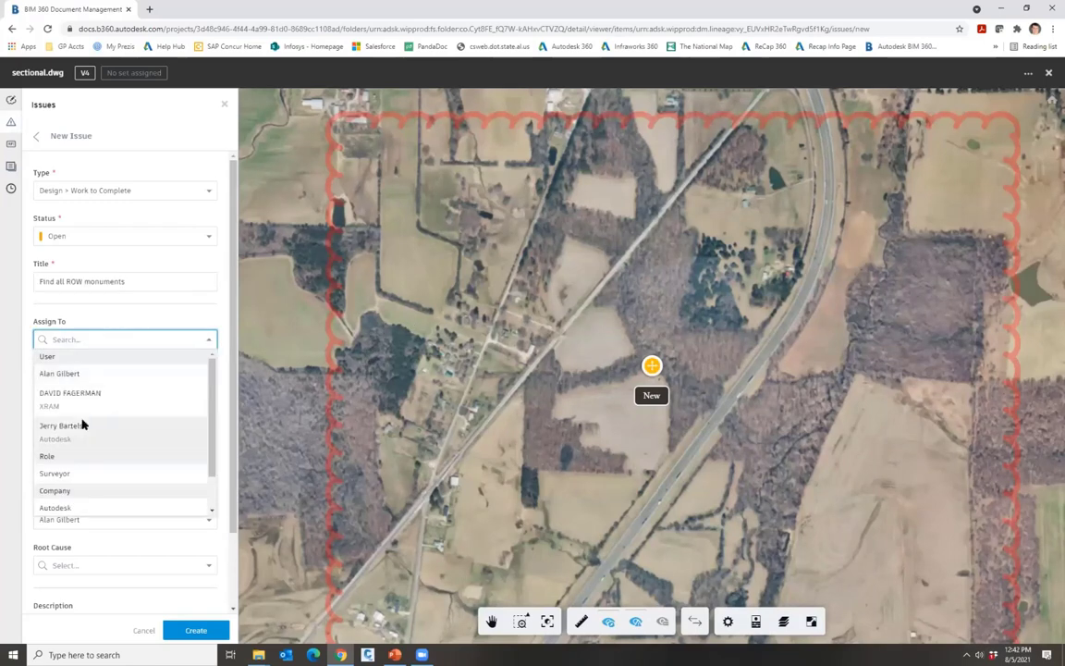
pyautogui.click(81, 426)
pyautogui.scroll(-1, 139, 357)
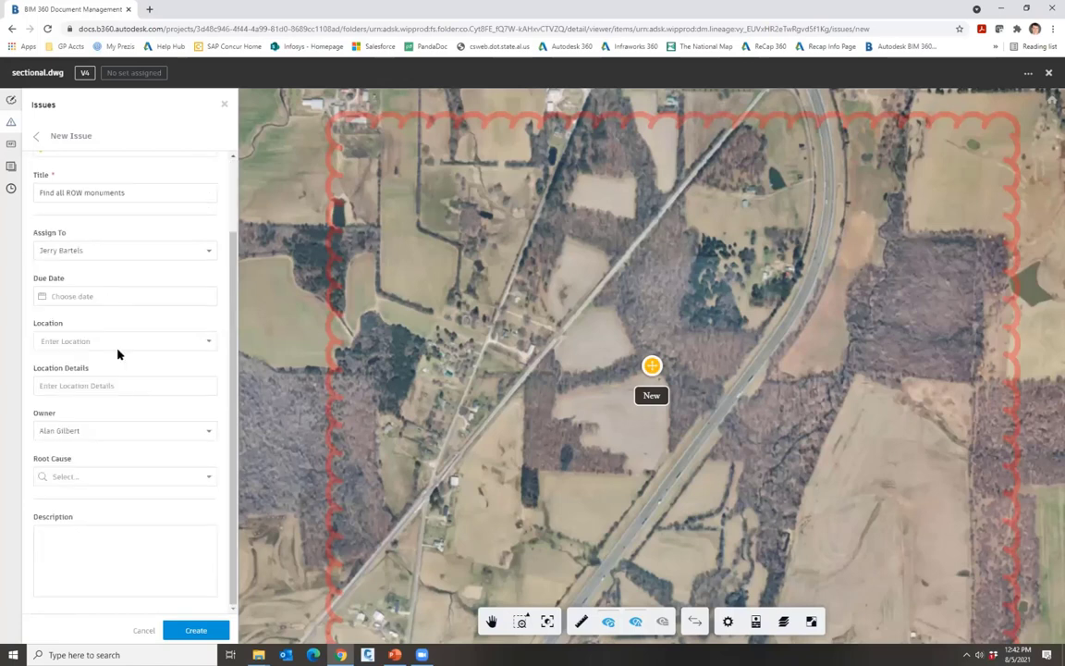
pyautogui.click(102, 296)
pyautogui.click(114, 368)
pyautogui.click(183, 629)
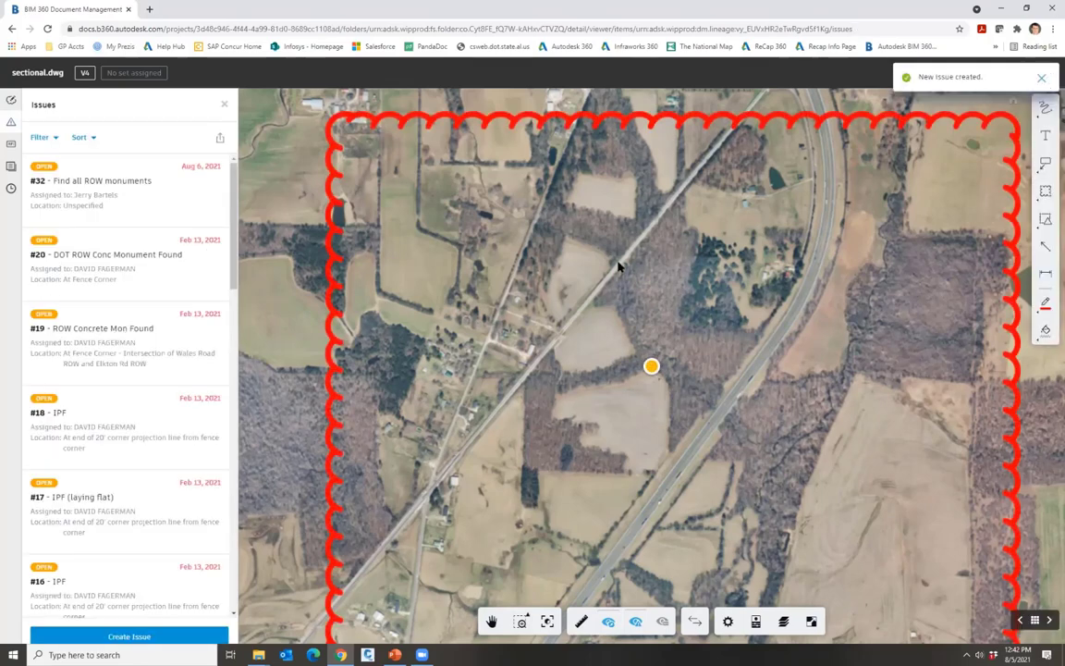
# - Reopen sectional.dwg from Working Drawings and review its list of issues
pyautogui.hotkey('alt', 'Left')
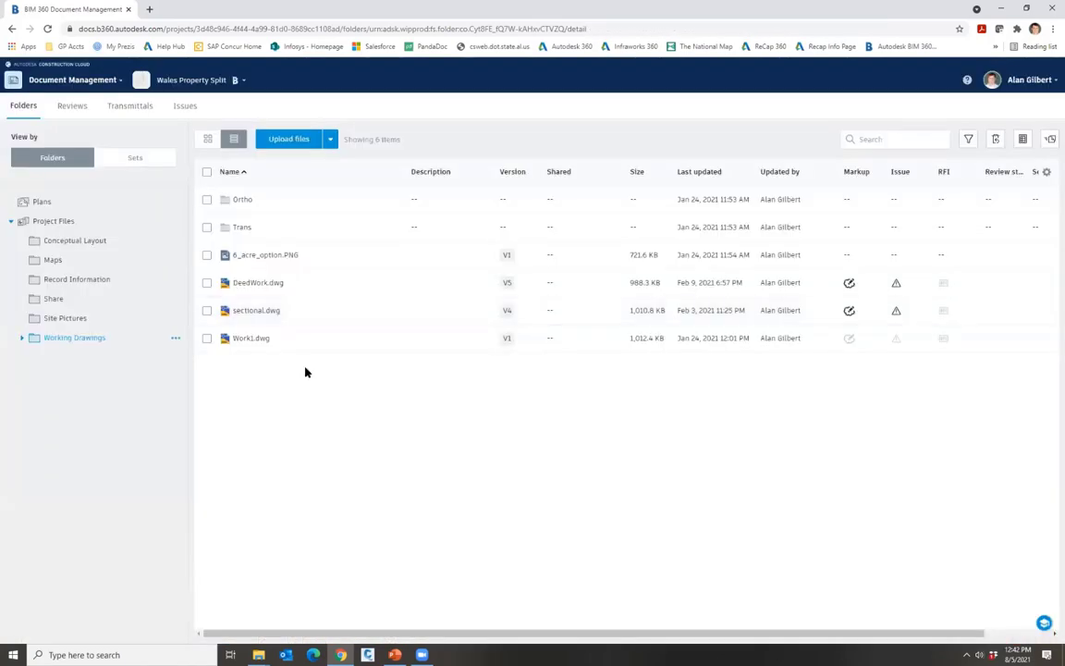
pyautogui.click(268, 311)
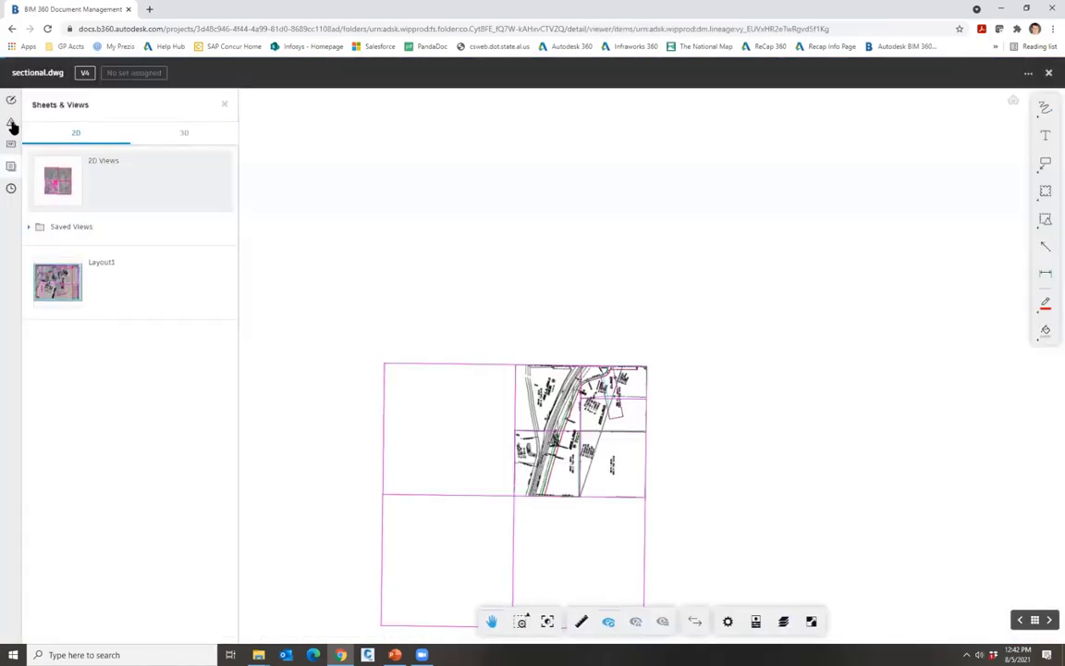
pyautogui.click(11, 122)
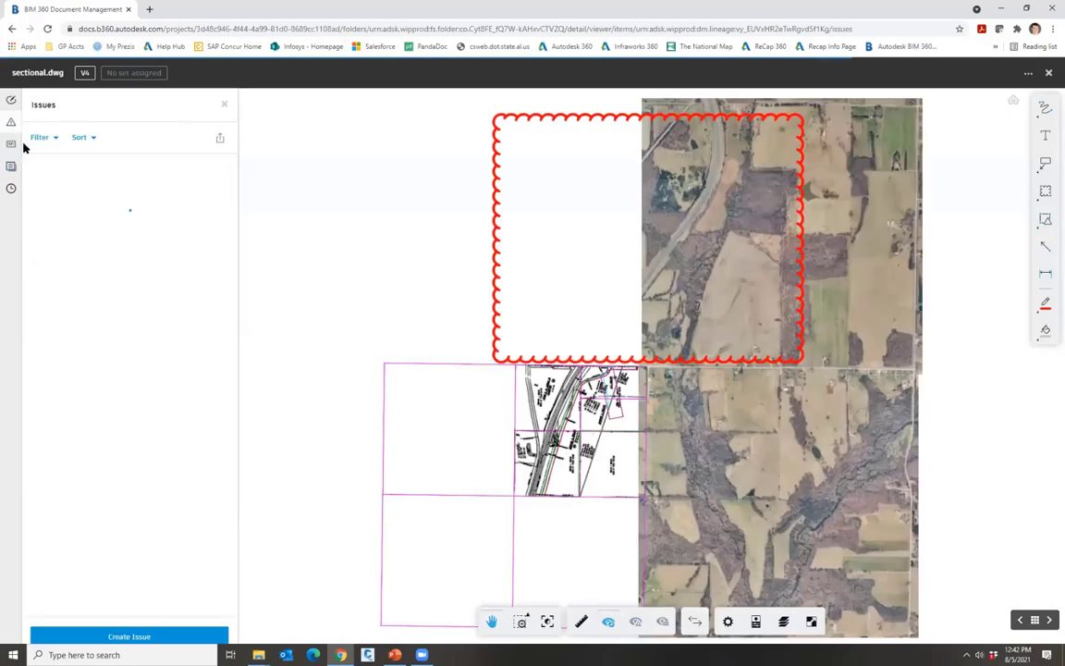
pyautogui.scroll(-5, 225, 448)
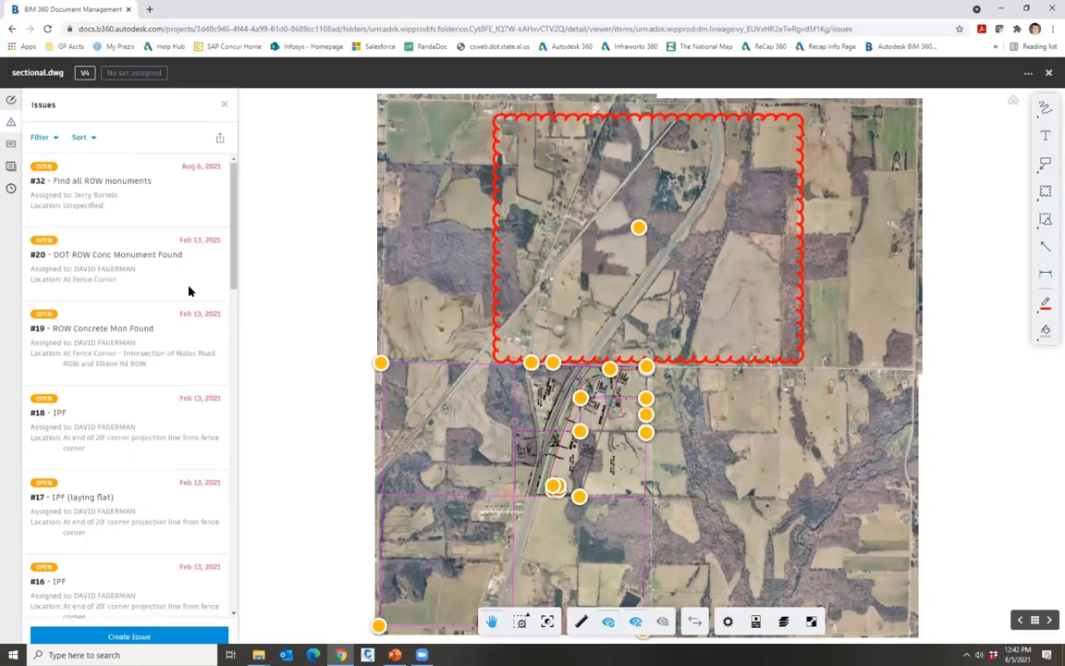
# - Go to the project-wide issue list and filter it to issues assigned to the Autodesk team member
pyautogui.hotkey('alt', 'Left')
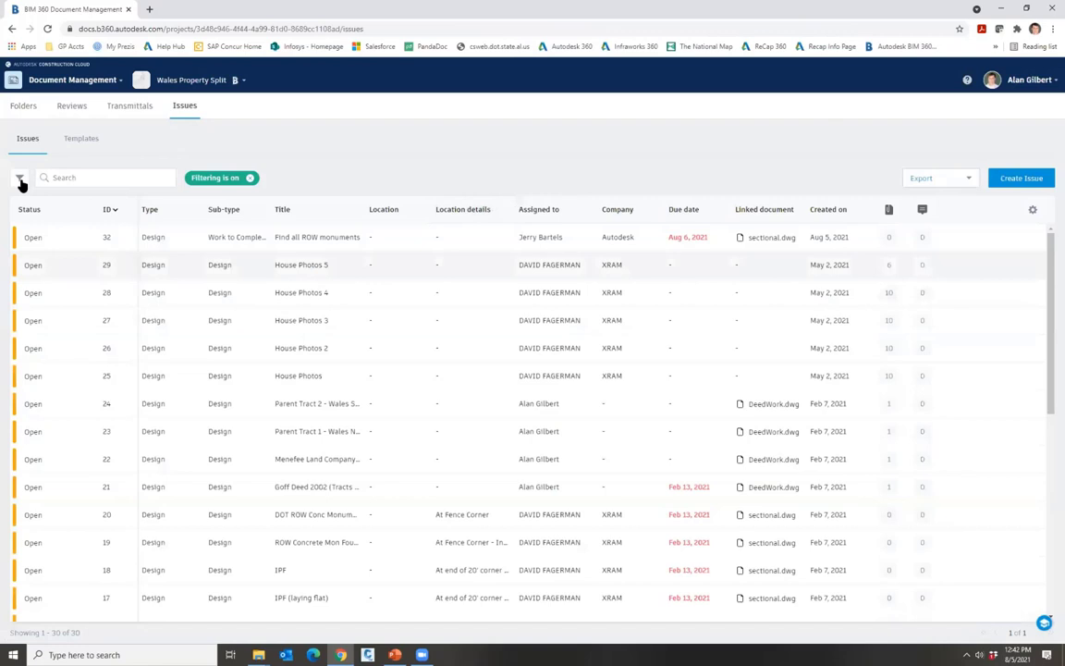
pyautogui.click(20, 178)
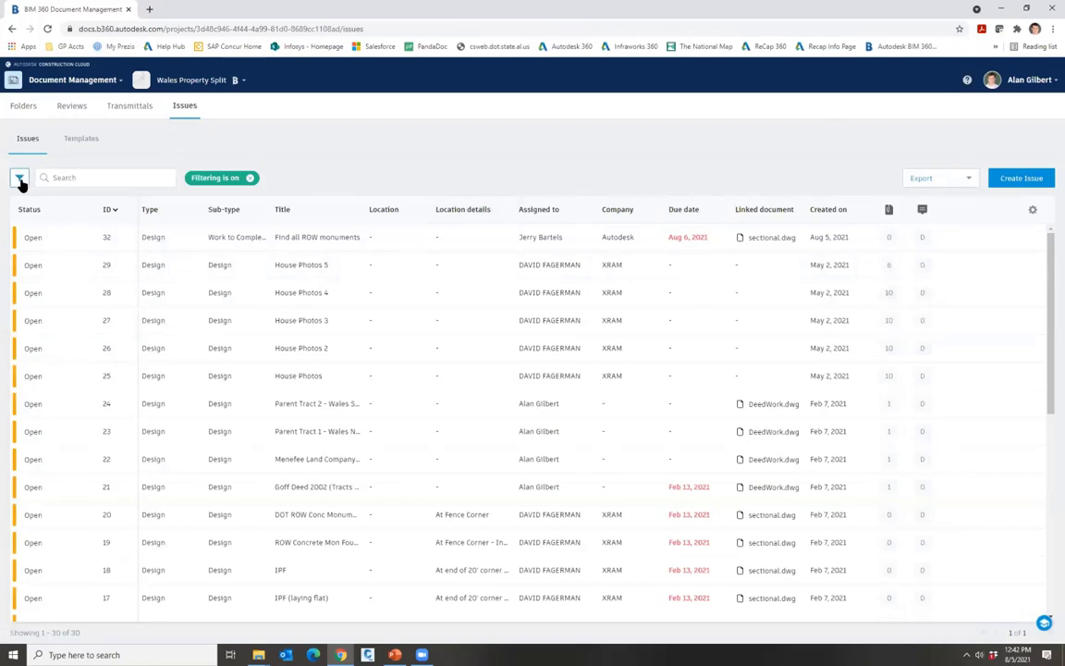
pyautogui.click(19, 178)
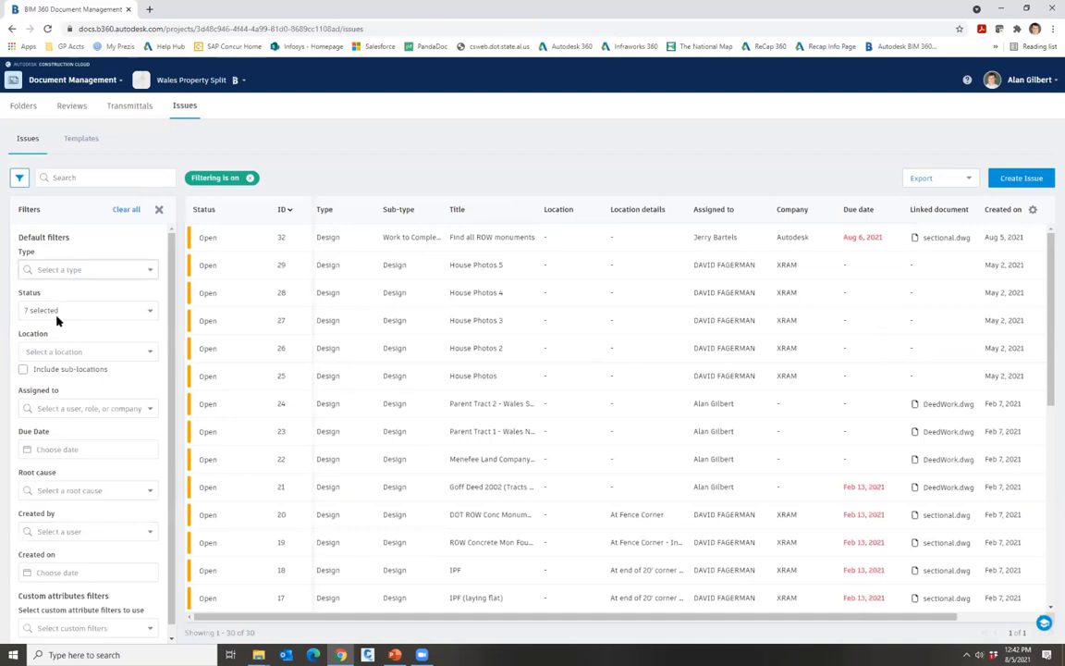
pyautogui.click(135, 410)
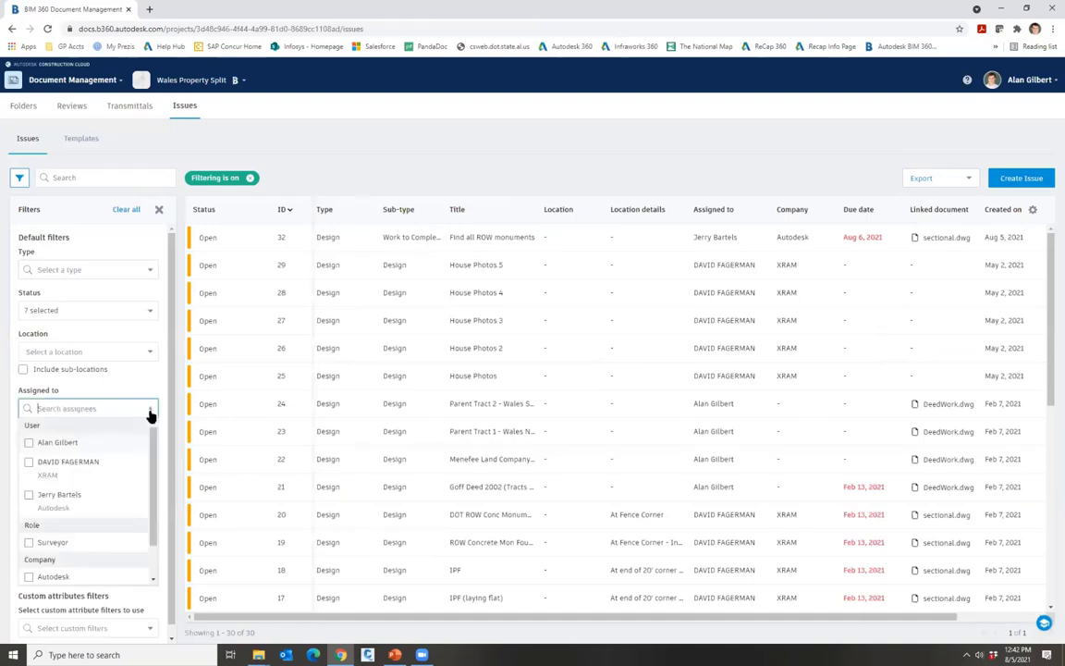
pyautogui.click(59, 494)
pyautogui.click(373, 407)
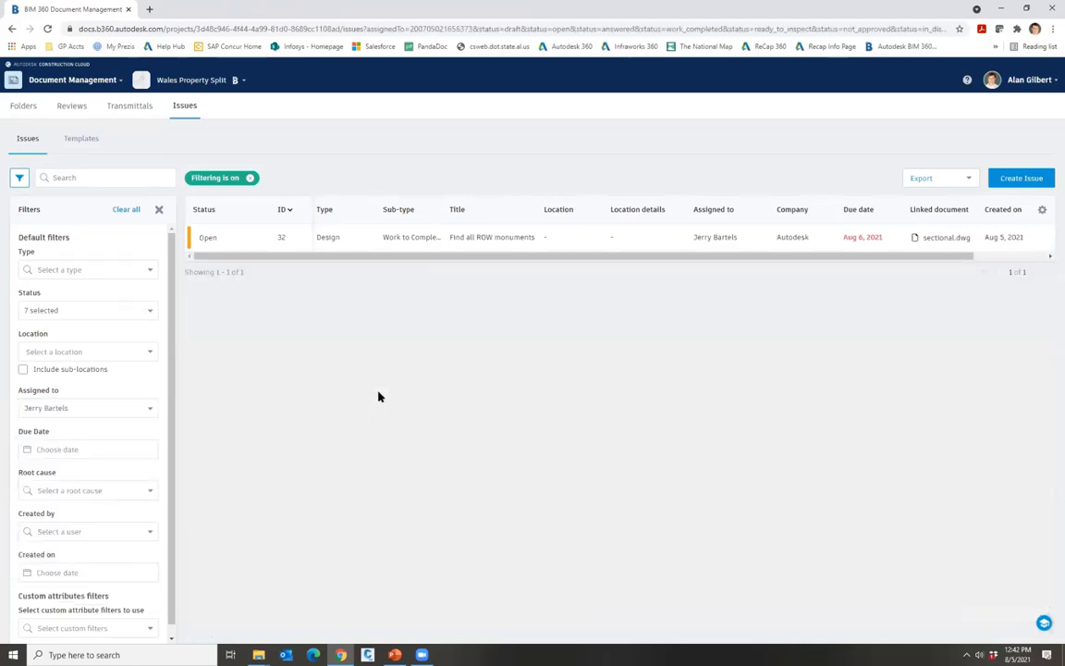
# - Open the "Find all ROW monuments" issue to review its details on sectional.dwg, and return to the project folders
pyautogui.click(351, 241)
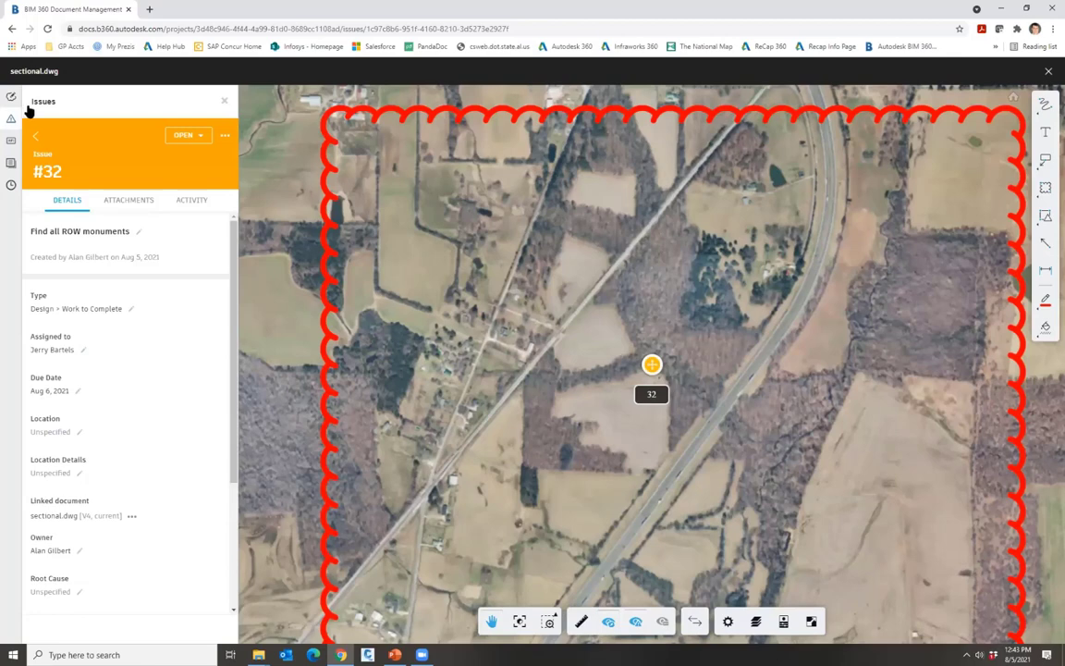
pyautogui.press('Escape')
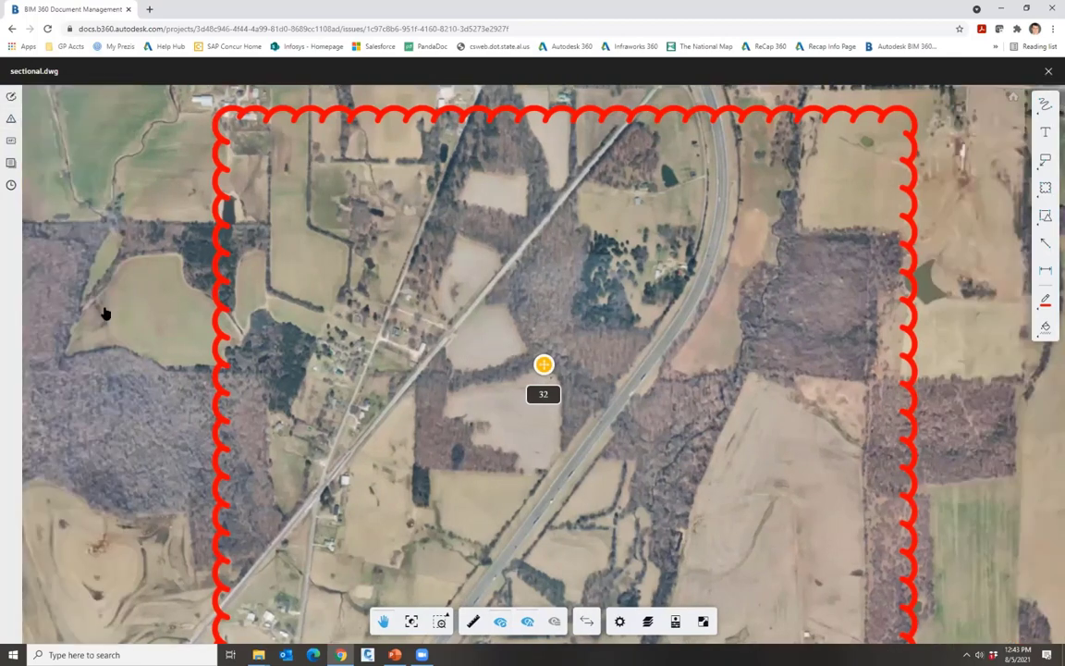
pyautogui.press('Escape')
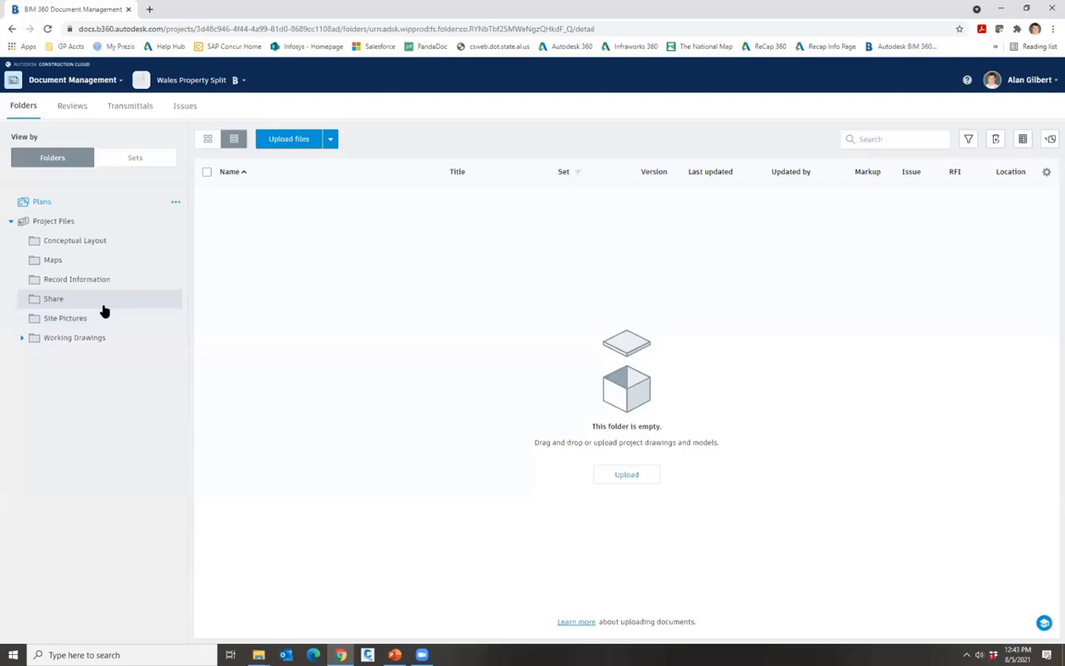
pyautogui.click(70, 279)
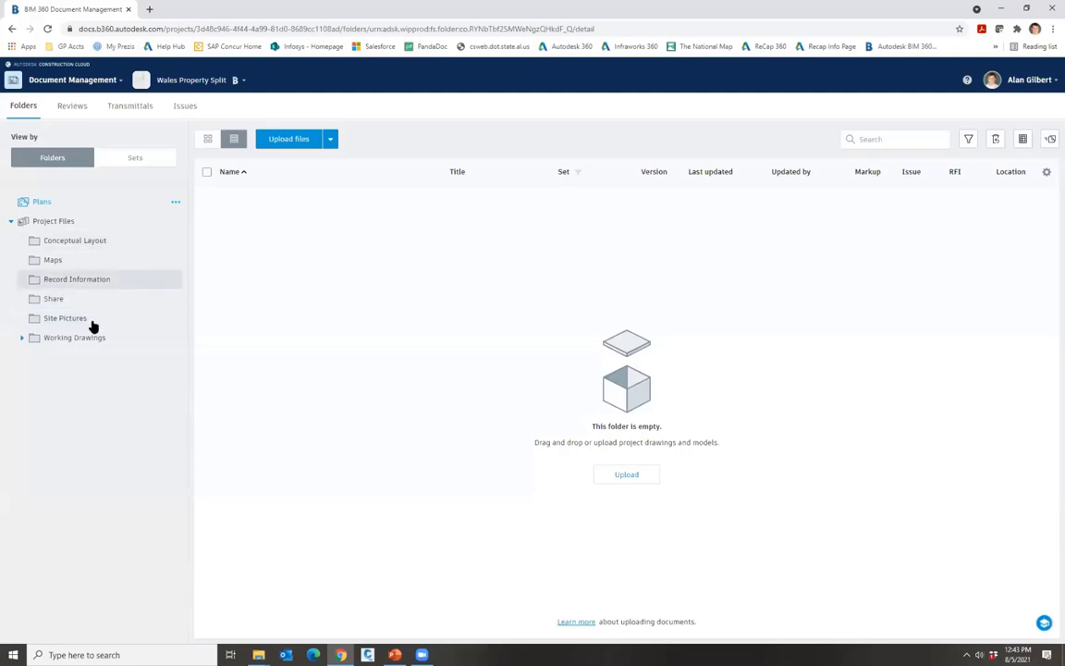
pyautogui.click(83, 339)
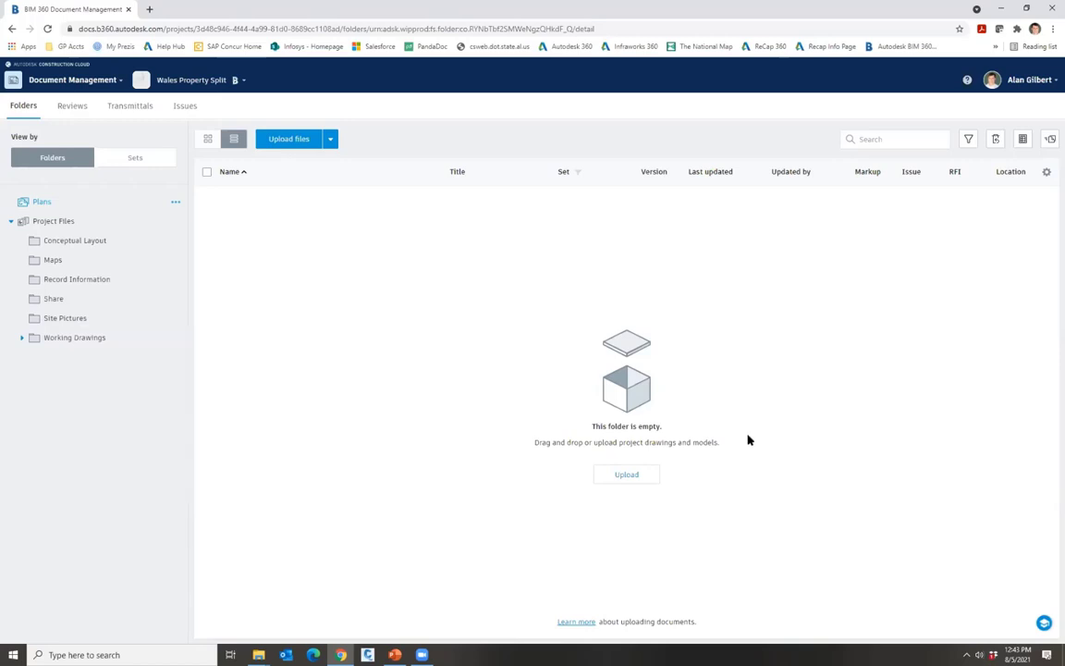
# - Bring up the screen-mirroring utility and dismiss its Preferences dialog without changes
pyautogui.click(967, 655)
pyautogui.click(945, 634)
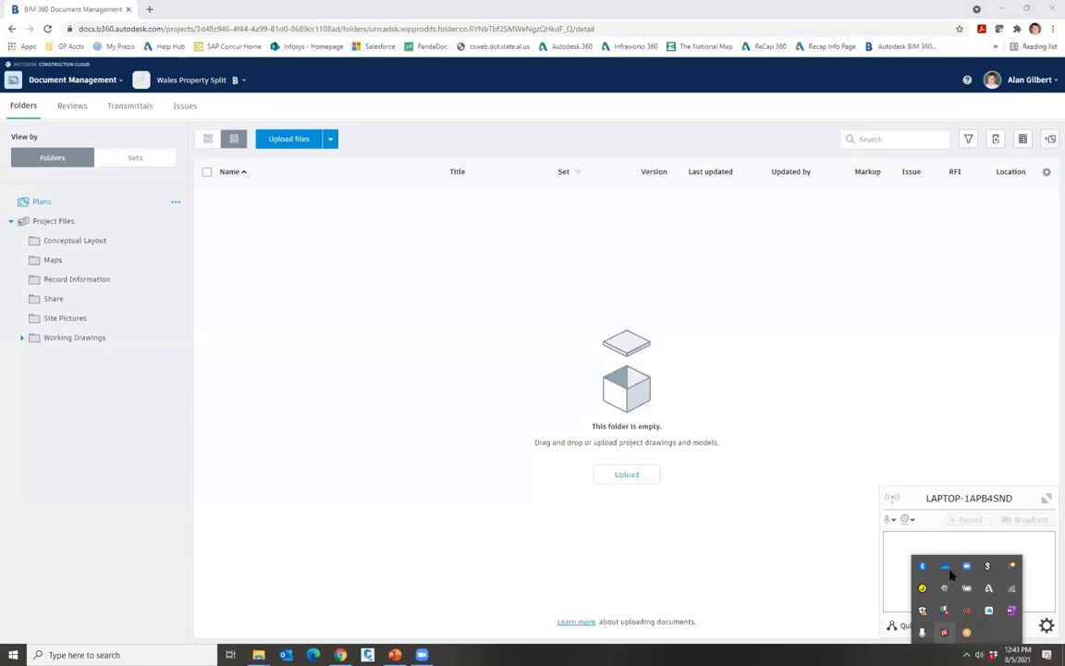
pyautogui.click(939, 503)
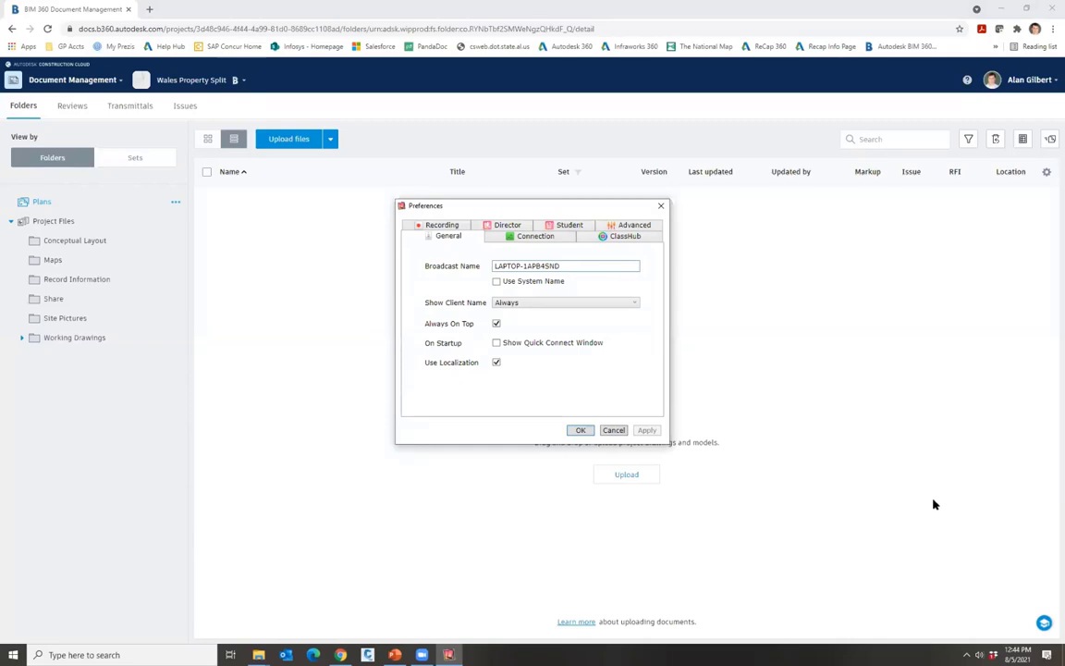
pyautogui.click(611, 430)
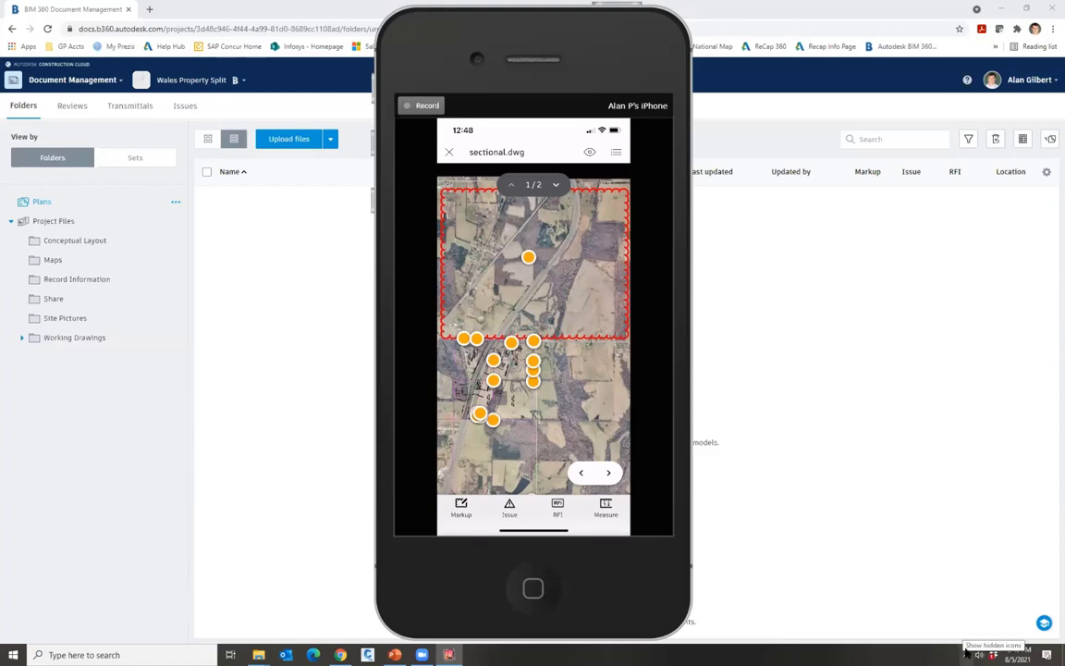
# - Hide the mirrored phone screen and dismiss the mirroring utility's window
pyautogui.click(967, 653)
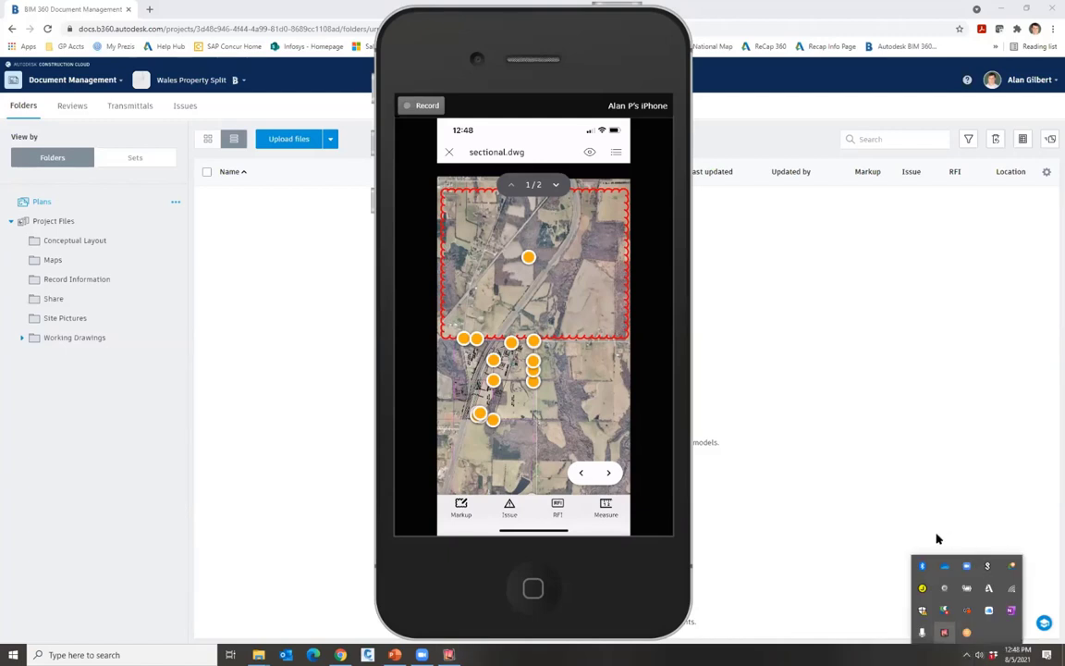
pyautogui.click(922, 564)
pyautogui.click(895, 541)
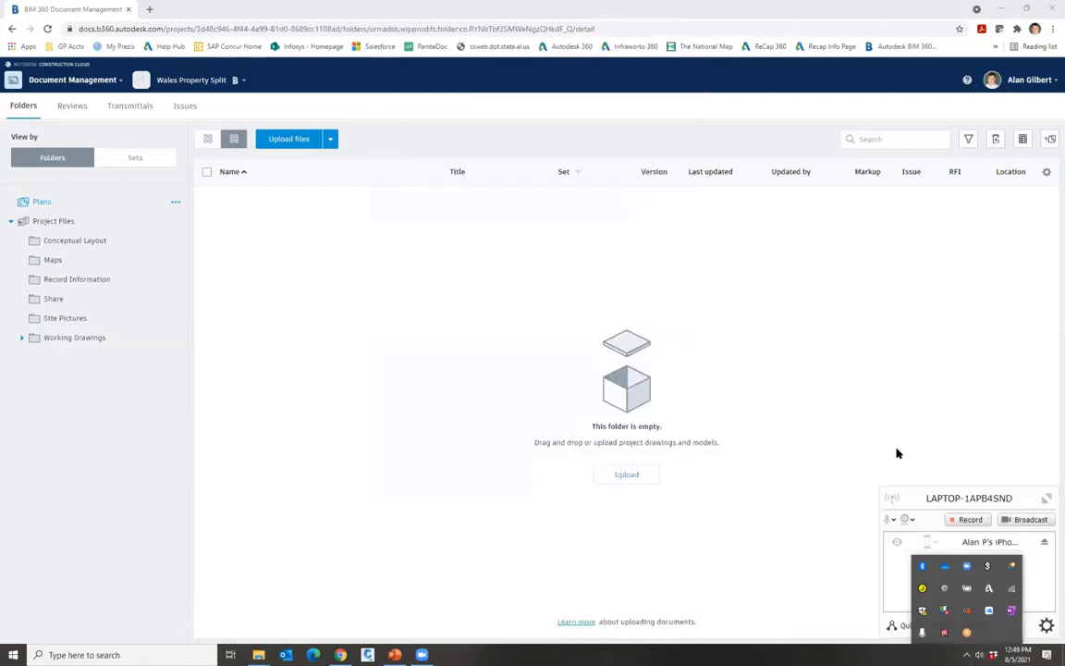
pyautogui.click(896, 453)
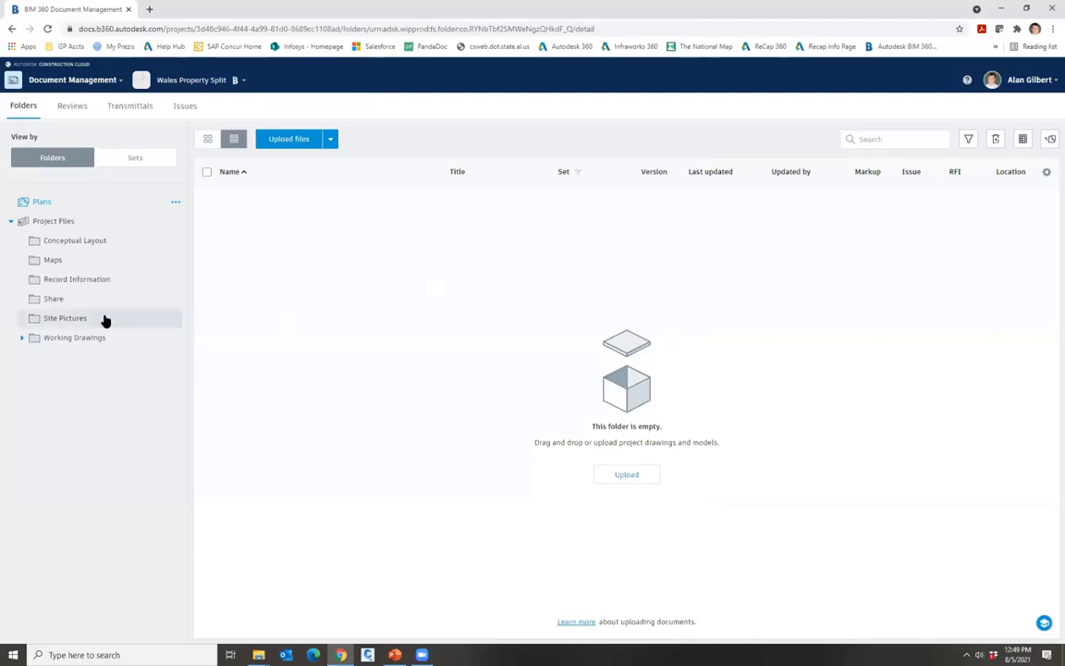
# - Open sectional.dwg from Working Drawings and hide its markups while keeping the issue pins displayed
pyautogui.click(83, 337)
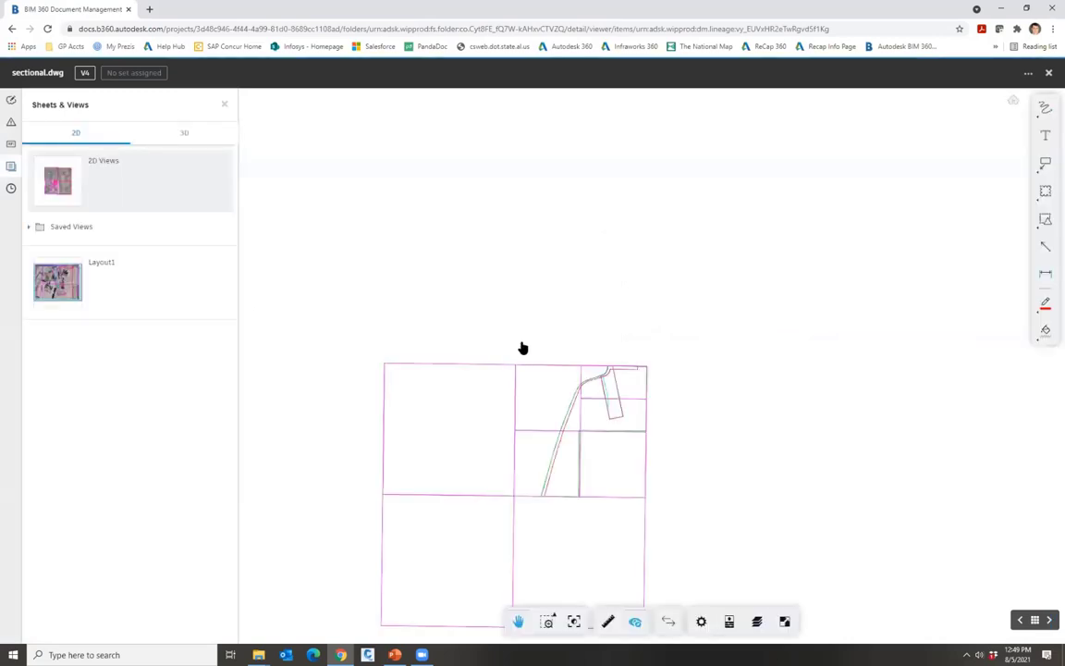
pyautogui.moveTo(492, 115); pyautogui.dragTo(804, 363)
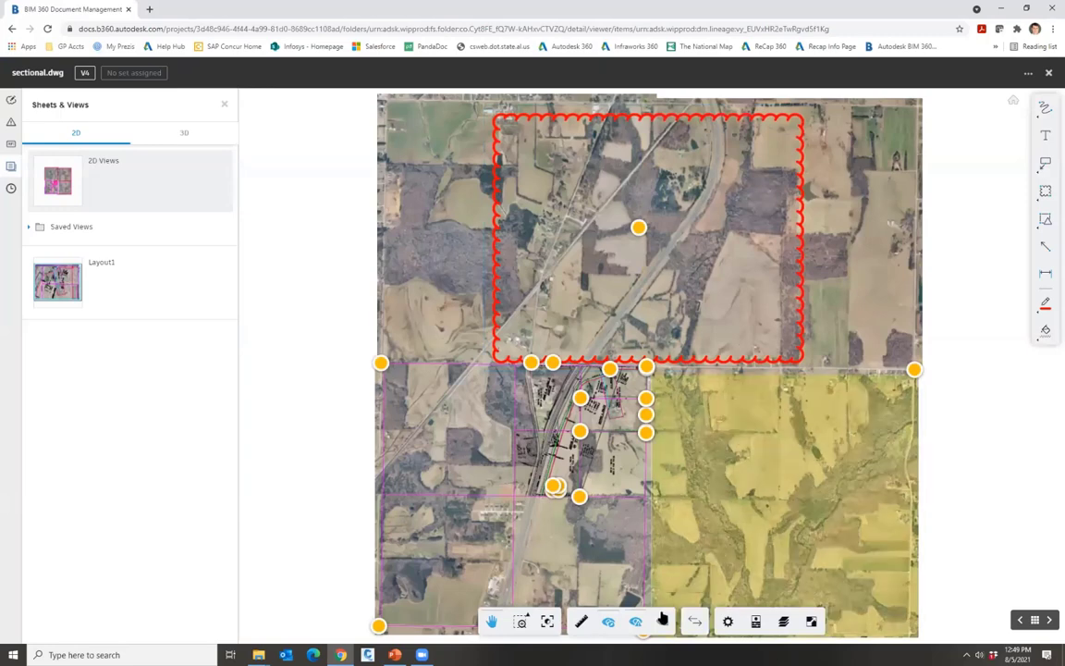
pyautogui.click(610, 623)
pyautogui.click(636, 624)
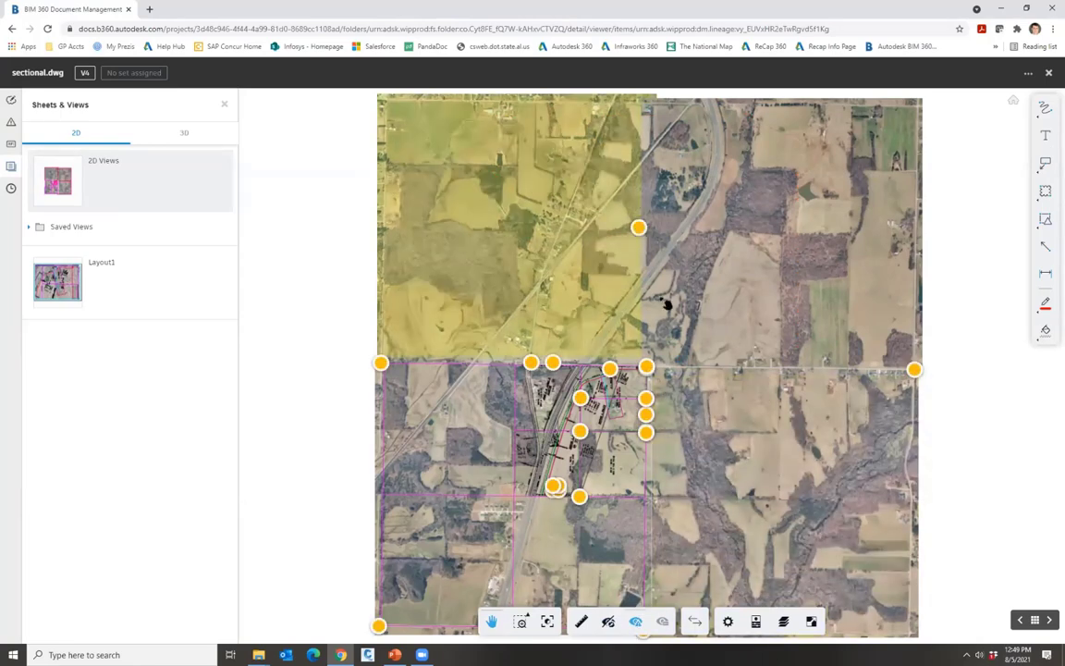
# - Open the "Monument found" issue pinned at the east end of the section-line road and view its first attached photo
pyautogui.click(913, 370)
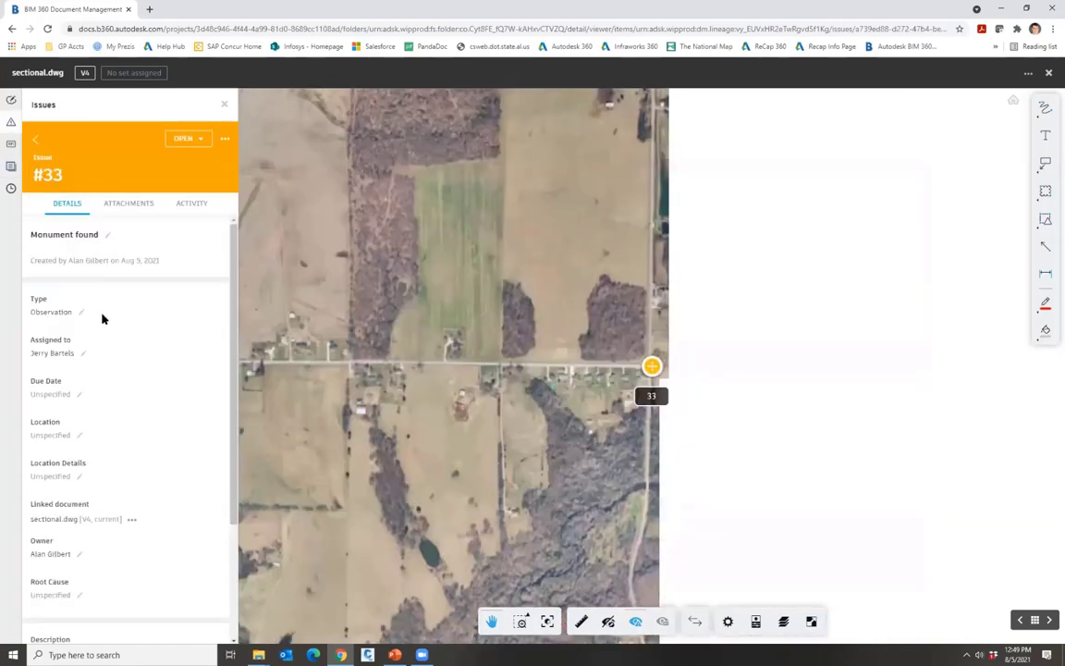
pyautogui.click(121, 205)
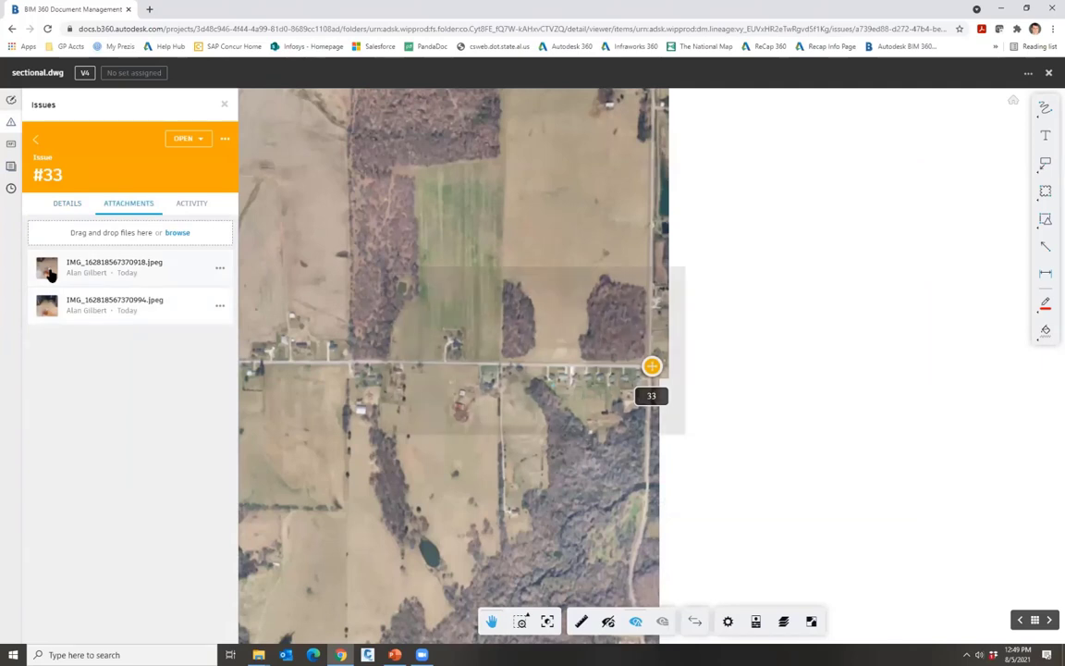
pyautogui.click(130, 277)
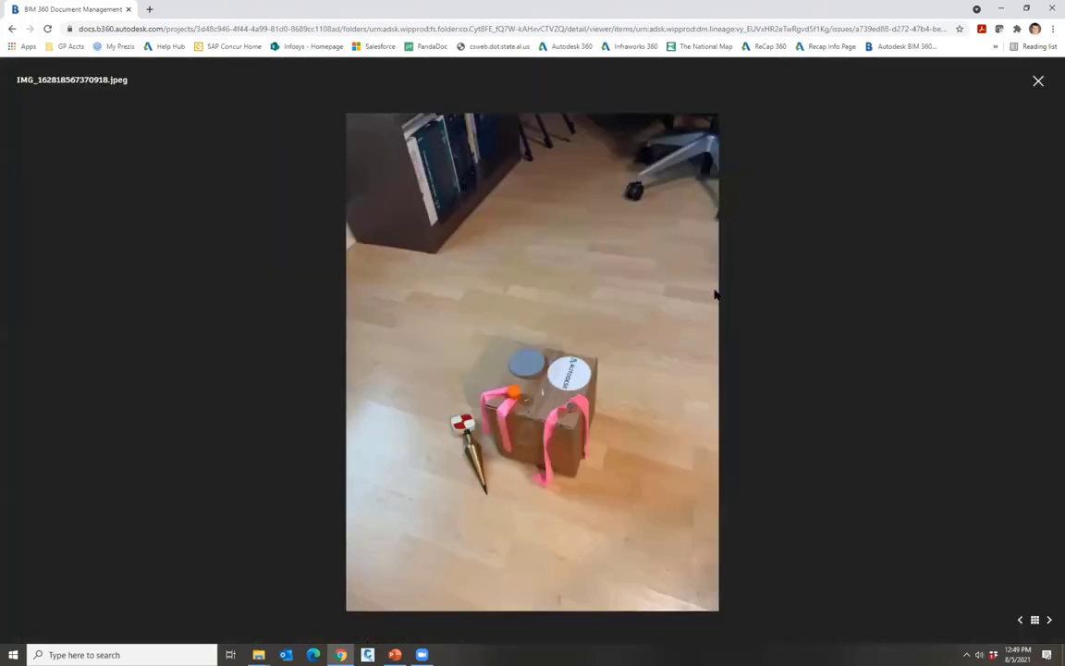
pyautogui.click(1037, 82)
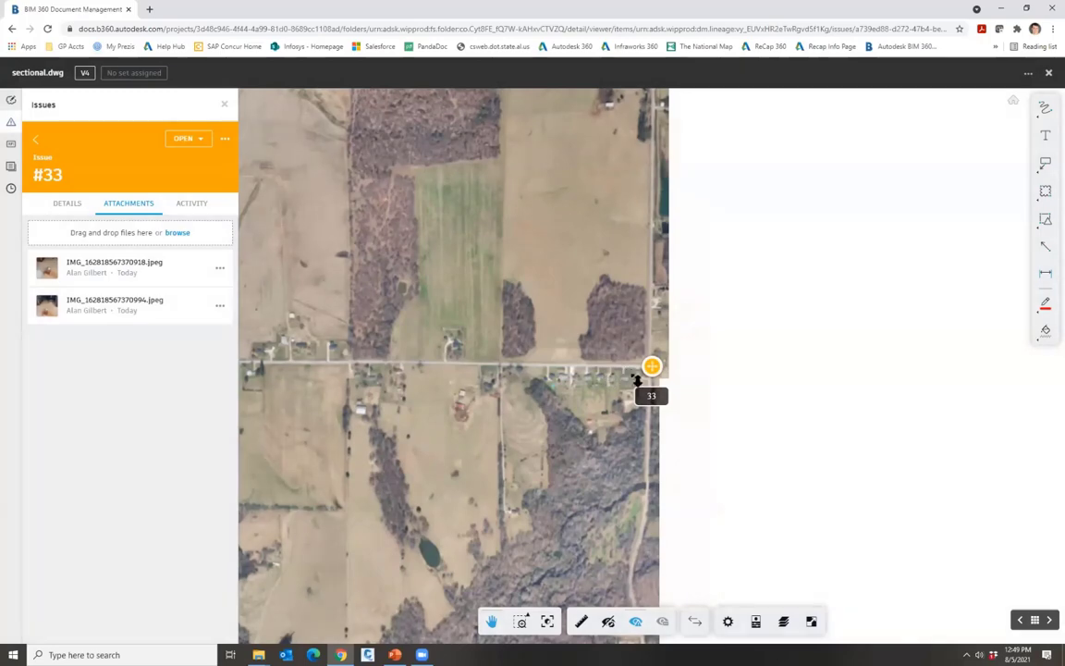
# - Open issue #7 inside the magenta section grid, view its third attached photo, and close the issue details
pyautogui.scroll(2, 634, 375)
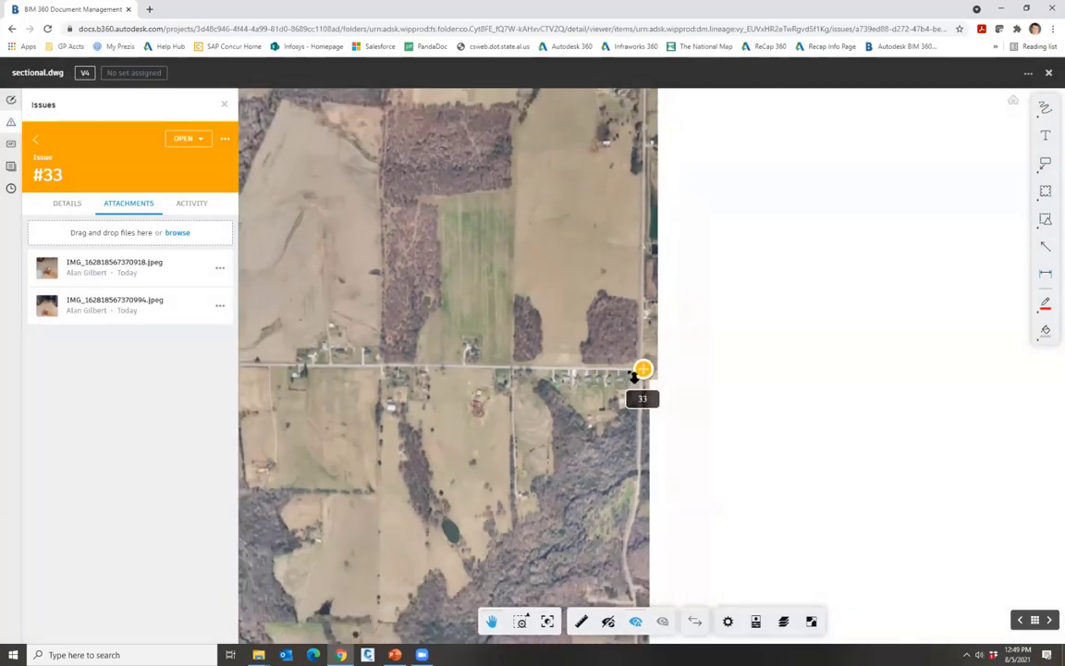
pyautogui.scroll(-3, 583, 374)
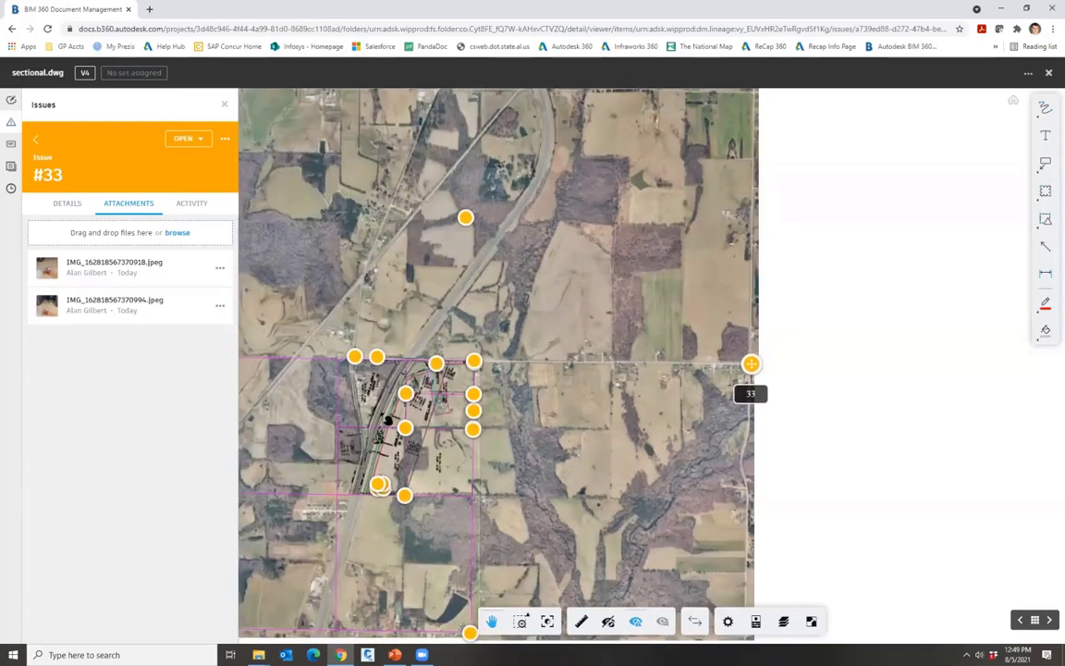
pyautogui.click(479, 366)
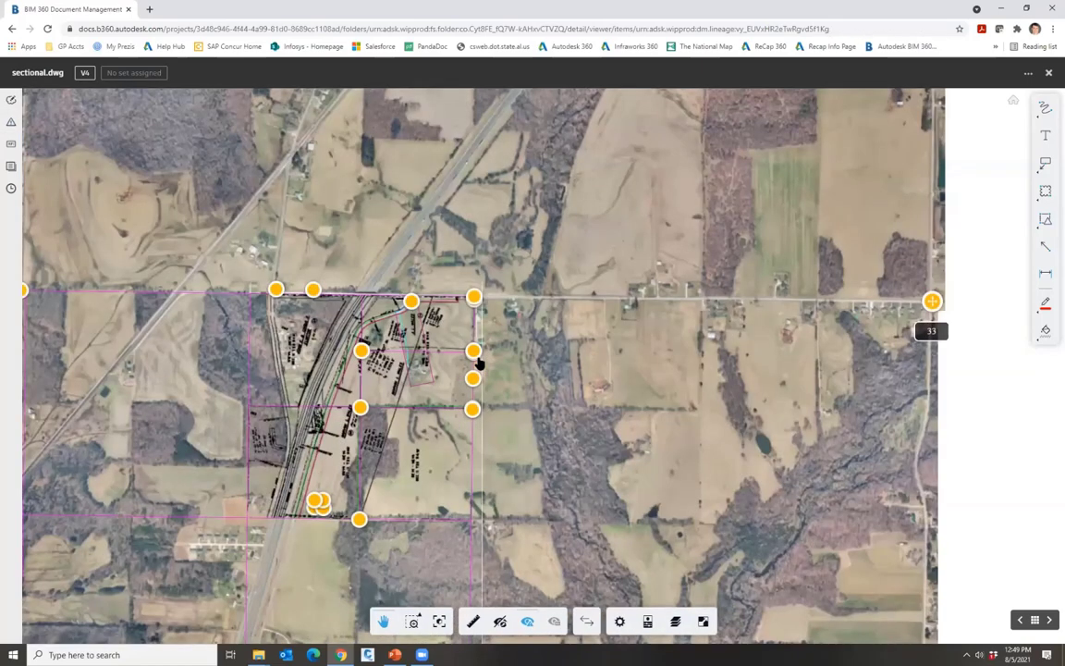
pyautogui.scroll(5, 479, 365)
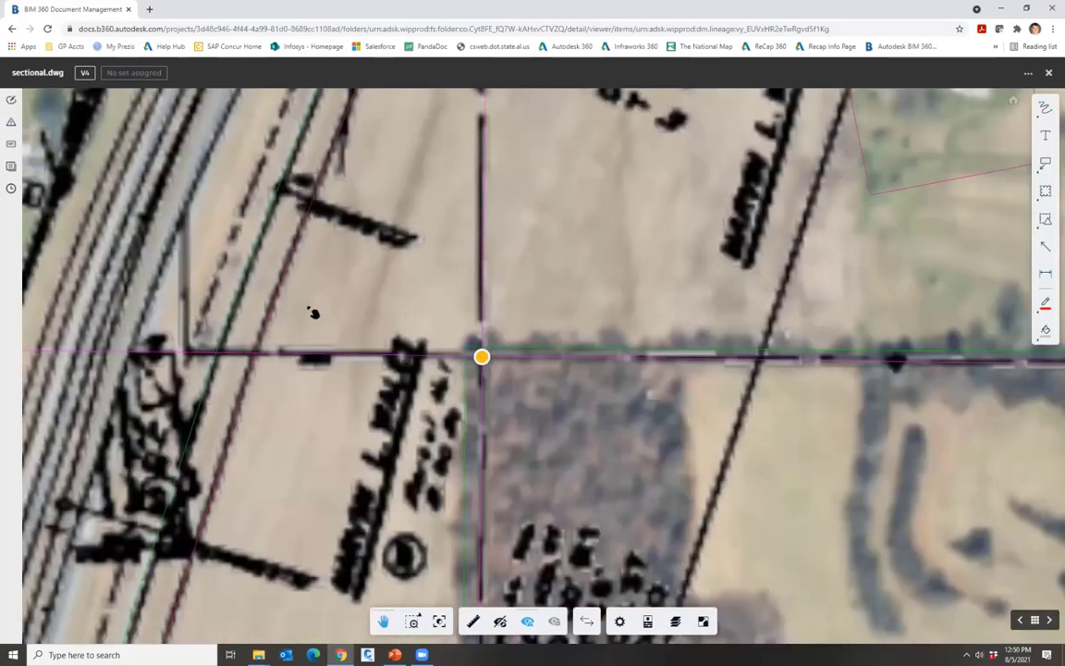
pyautogui.hotkey('alt', 'Left')
pyautogui.click(137, 209)
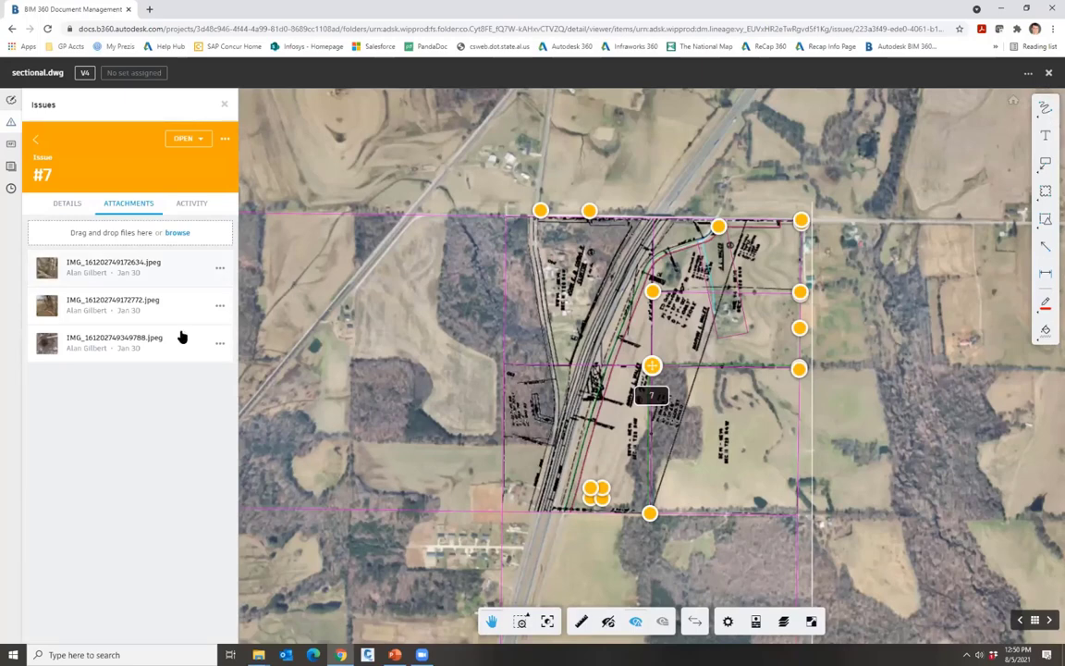
pyautogui.click(46, 349)
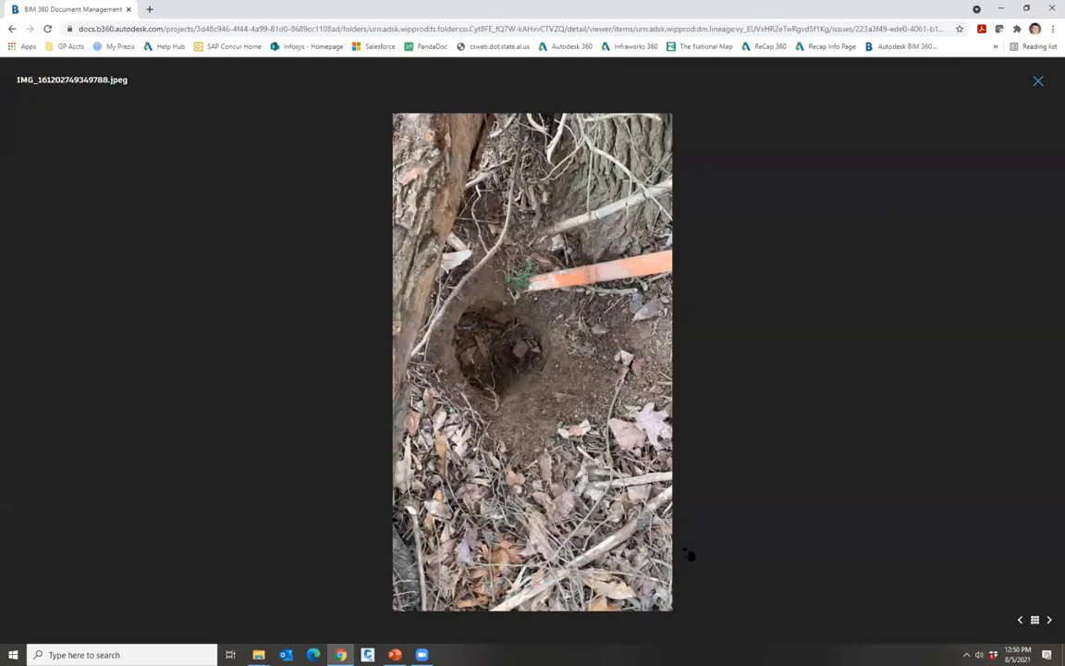
pyautogui.press('Escape')
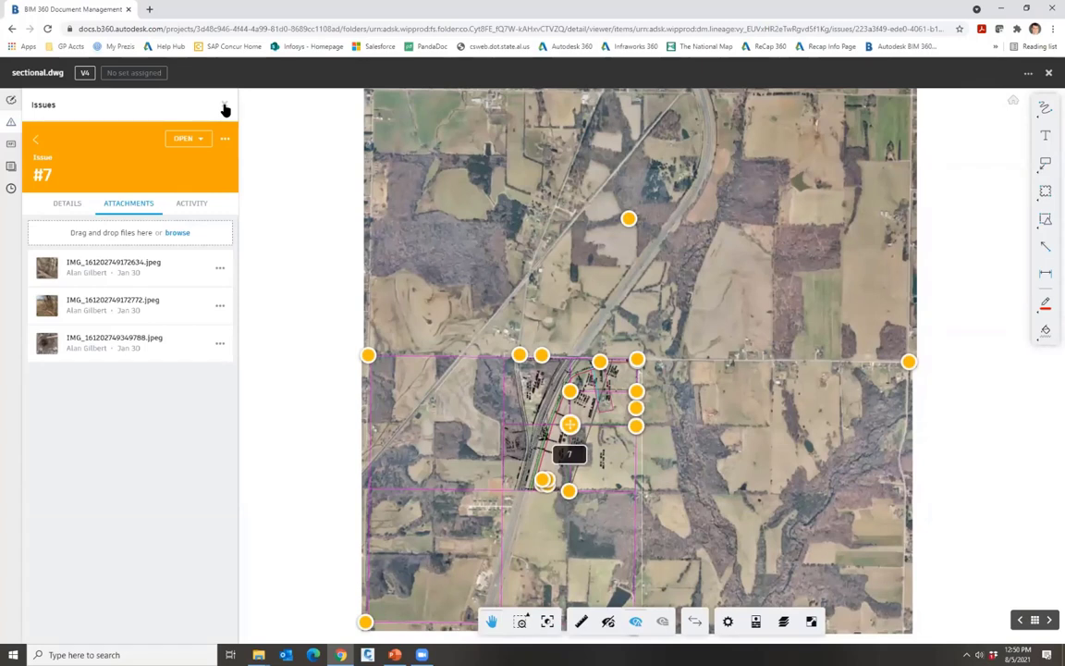
pyautogui.click(240, 219)
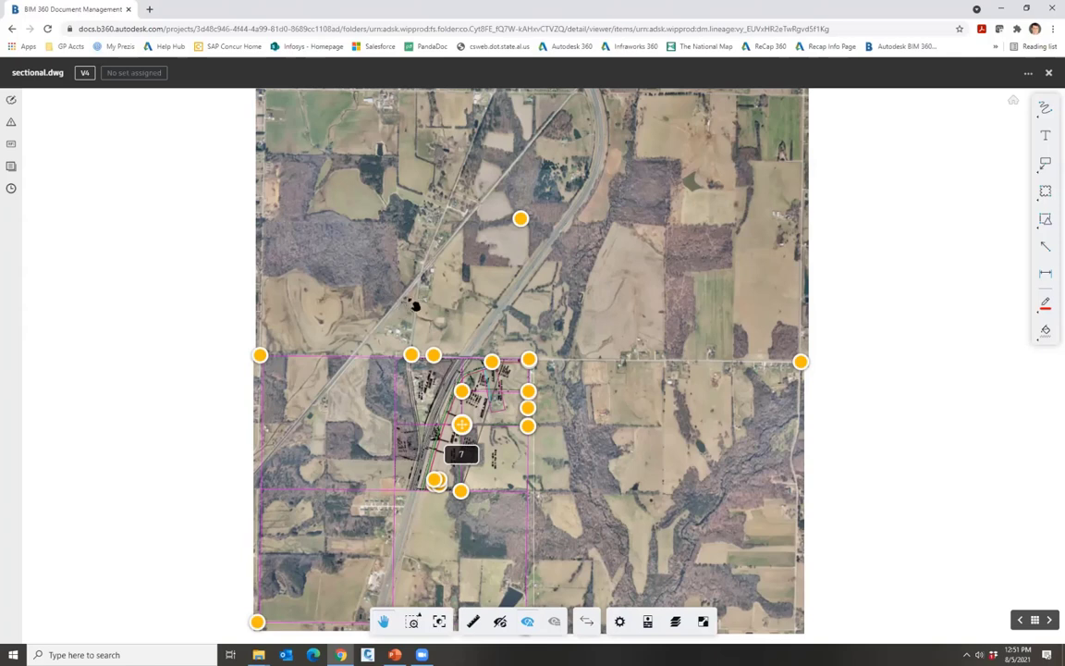
# - Switch from sectional.dwg to DeedWork.dwg and examine the deed notes and dimensions around the Goff tract's corner at Wales Road
pyautogui.click(1048, 73)
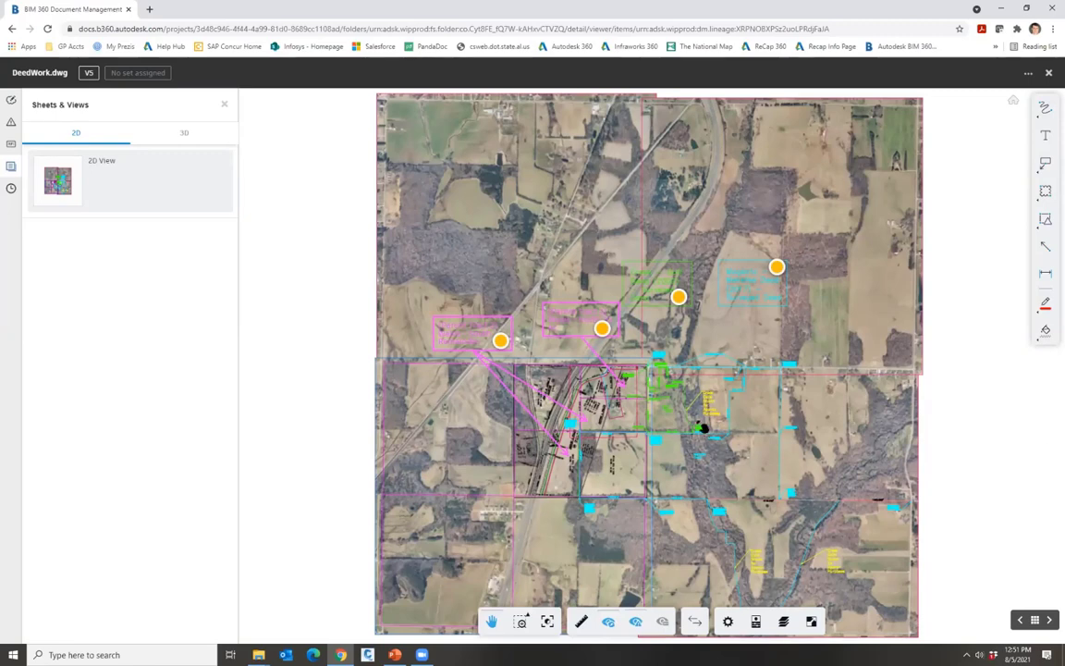
pyautogui.scroll(3, 666, 419)
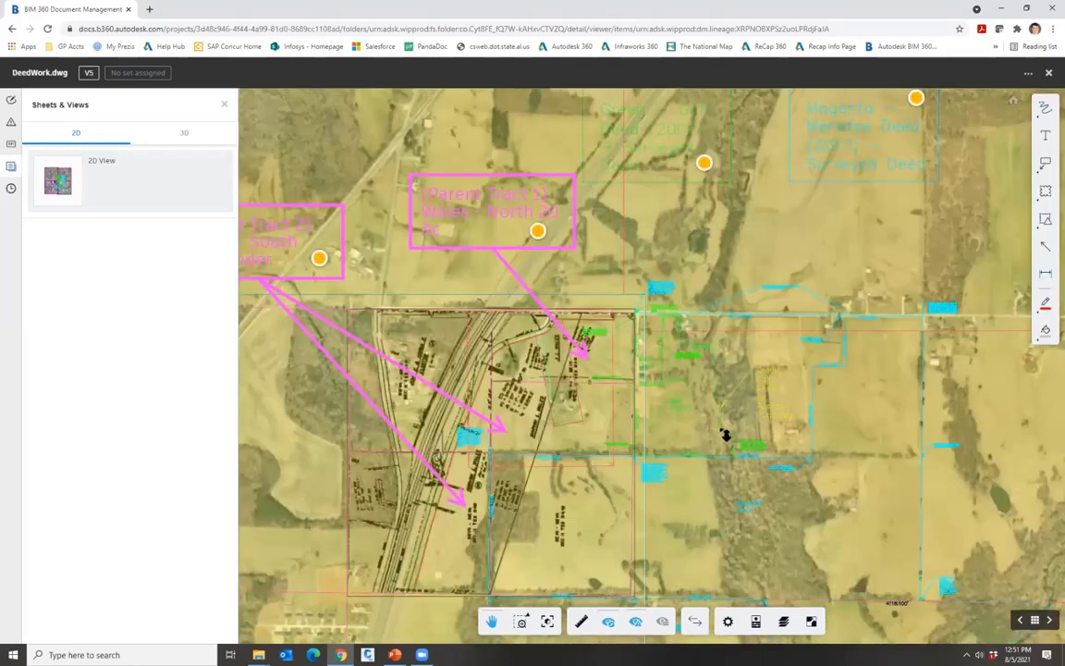
pyautogui.scroll(1, 652, 398)
pyautogui.scroll(1, 665, 371)
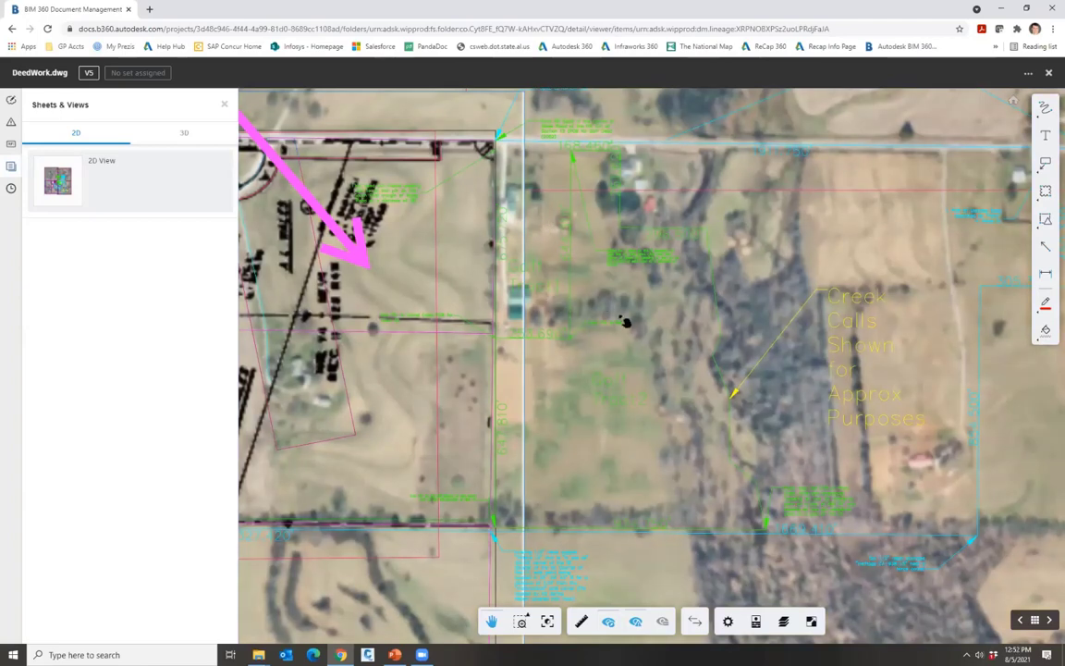
pyautogui.scroll(3, 618, 316)
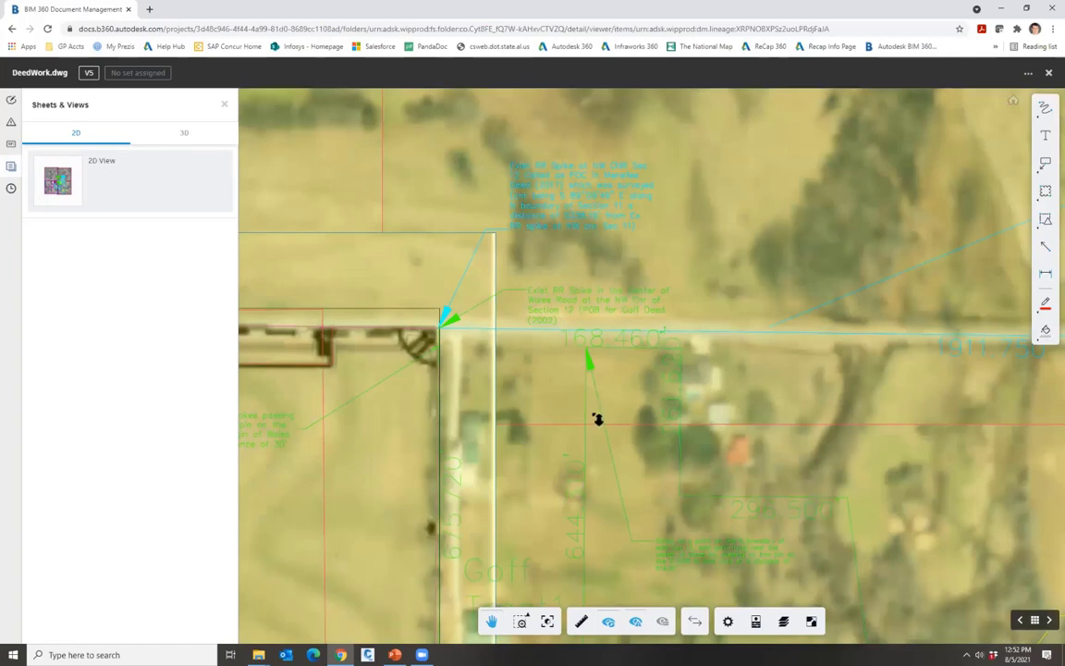
# - Examine the color-coded deed labels, parent tract callouts and parcel boundaries across DeedWork.dwg, from the Wales Road corner to the full tract layout
pyautogui.scroll(-2, 596, 416)
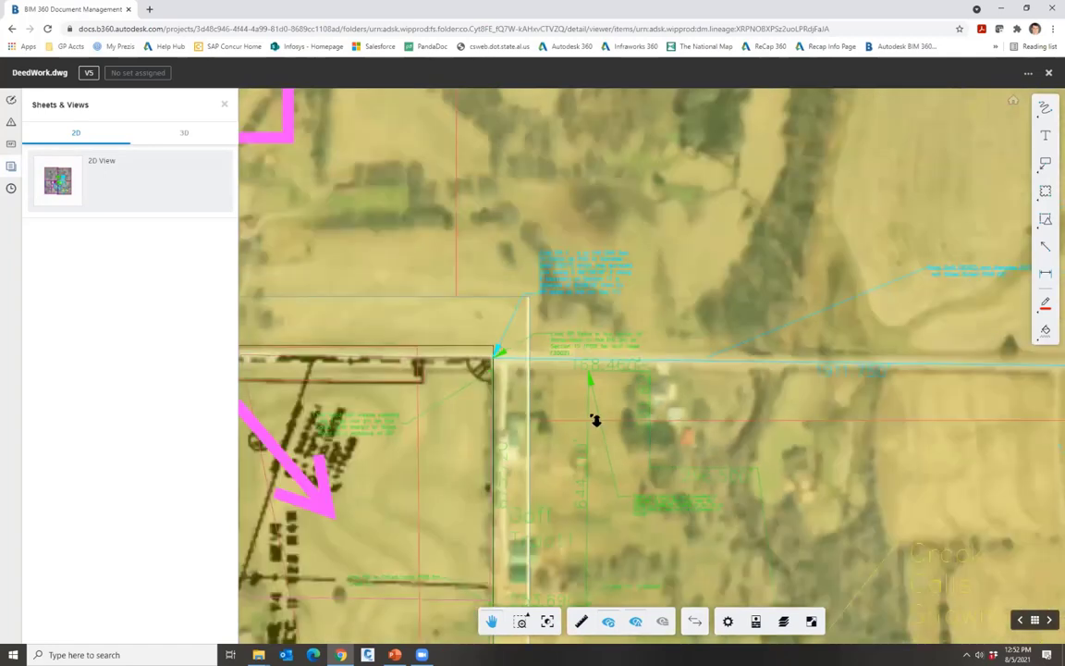
pyautogui.scroll(-2, 736, 298)
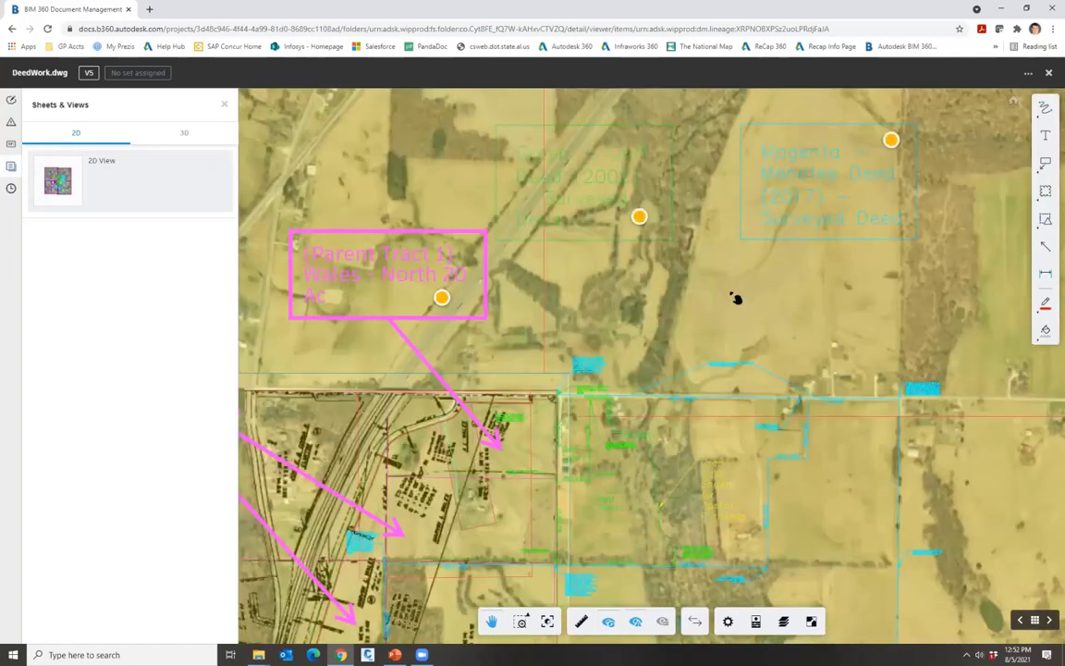
pyautogui.scroll(-2, 590, 415)
pyautogui.scroll(2, 512, 421)
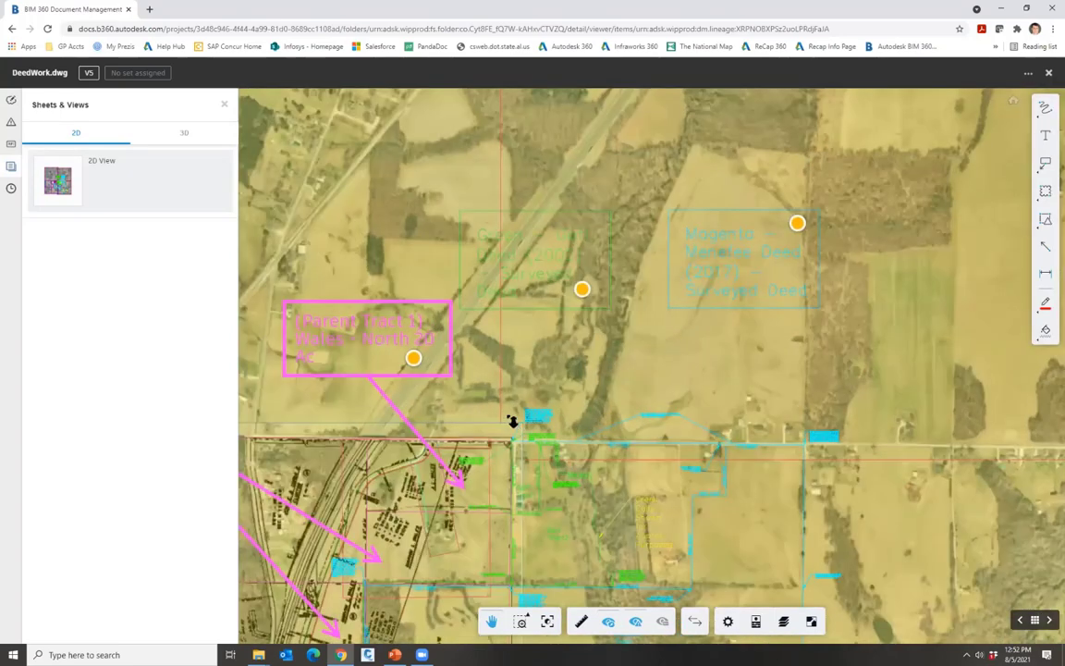
pyautogui.scroll(2, 511, 421)
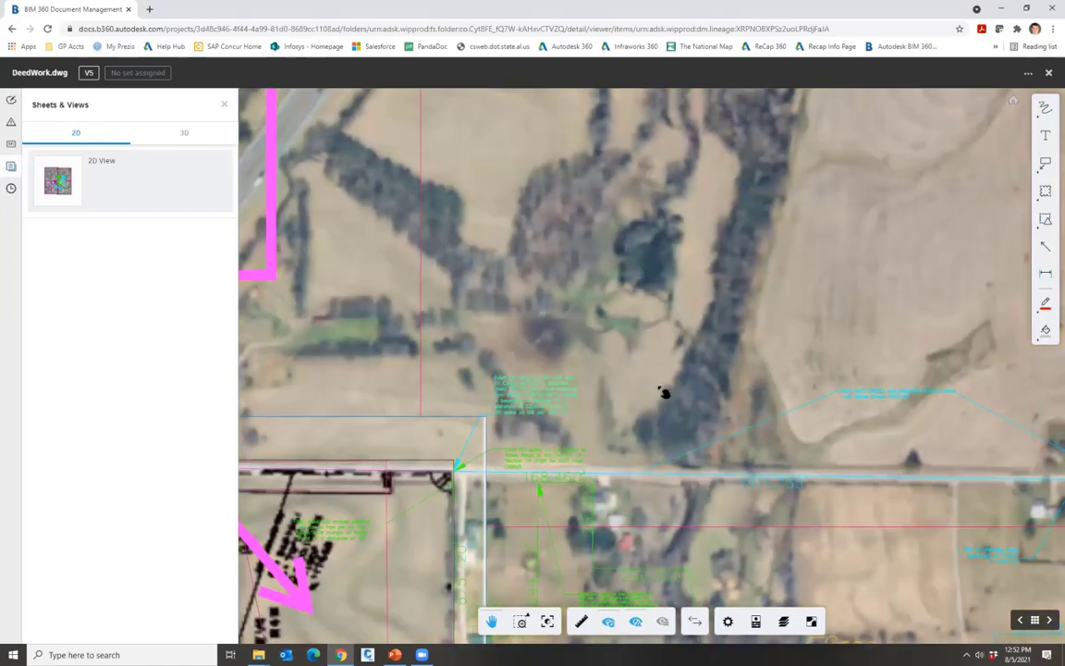
pyautogui.scroll(-2, 562, 516)
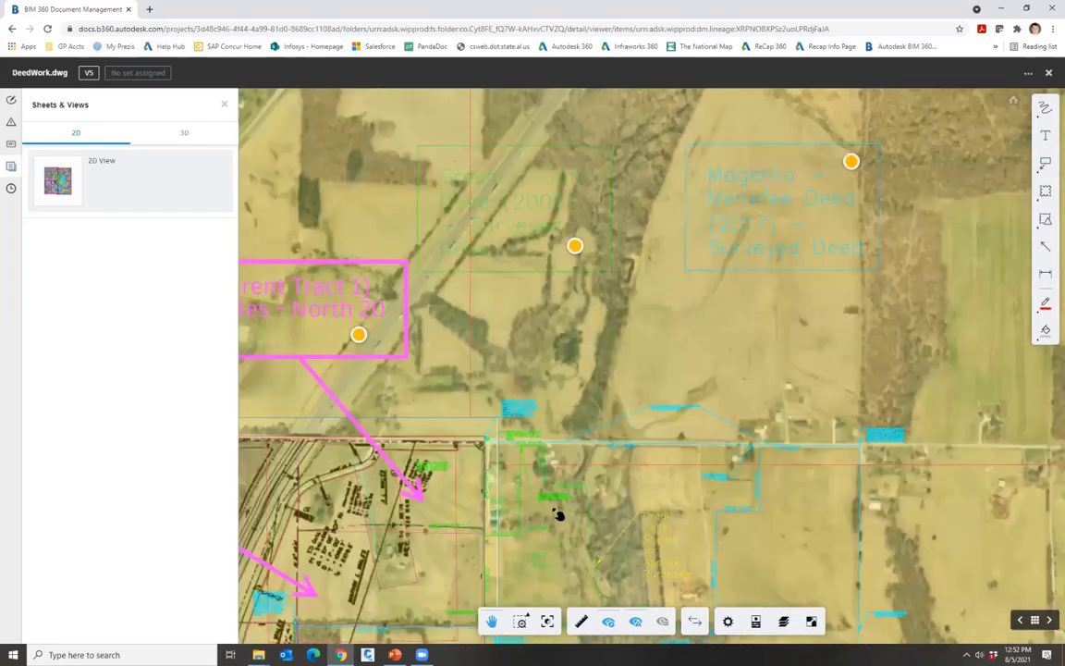
pyautogui.scroll(-1, 558, 513)
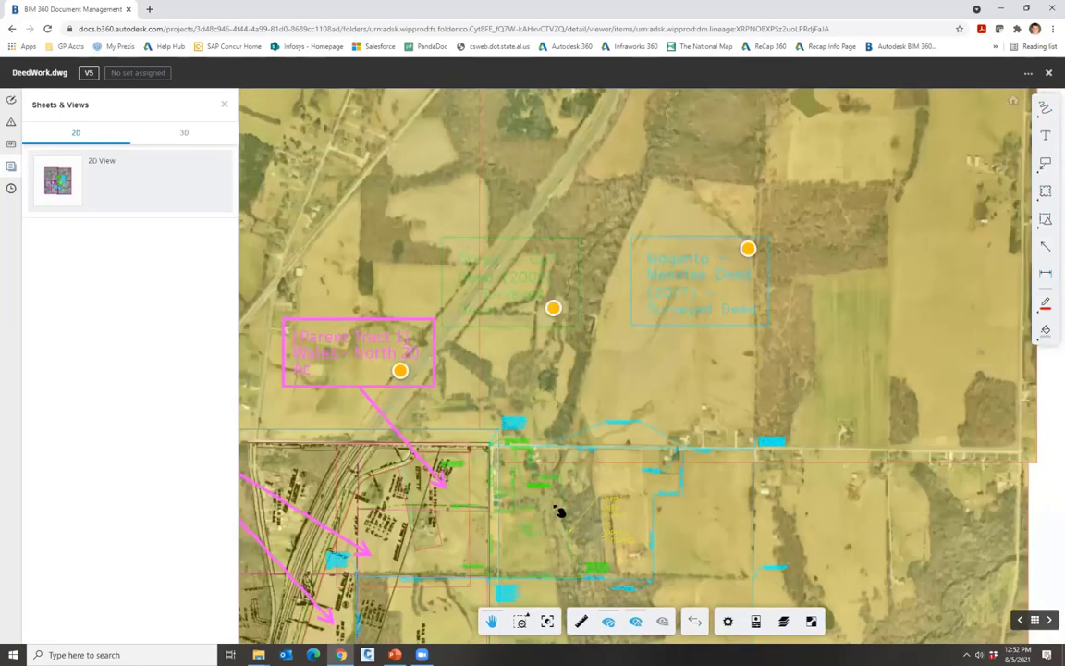
pyautogui.moveTo(570, 499); pyautogui.dragTo(735, 424)
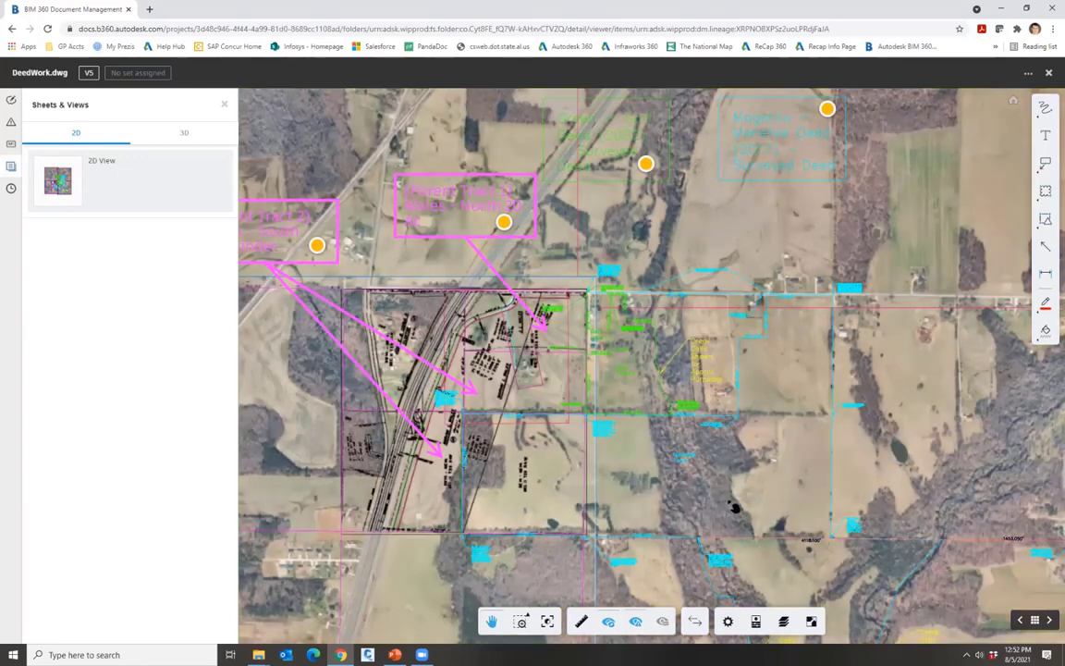
pyautogui.scroll(2, 621, 351)
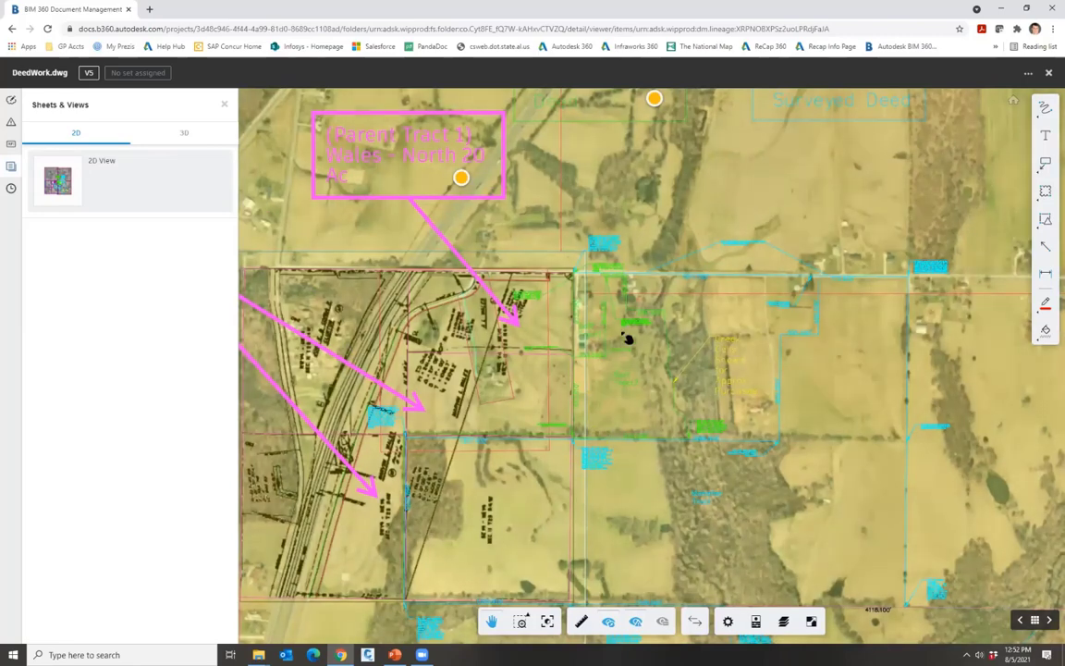
# - View the 2002 deed PDF attached to issue #21 in the green deed label, and return to DeedWork.dwg
pyautogui.scroll(-1, 628, 340)
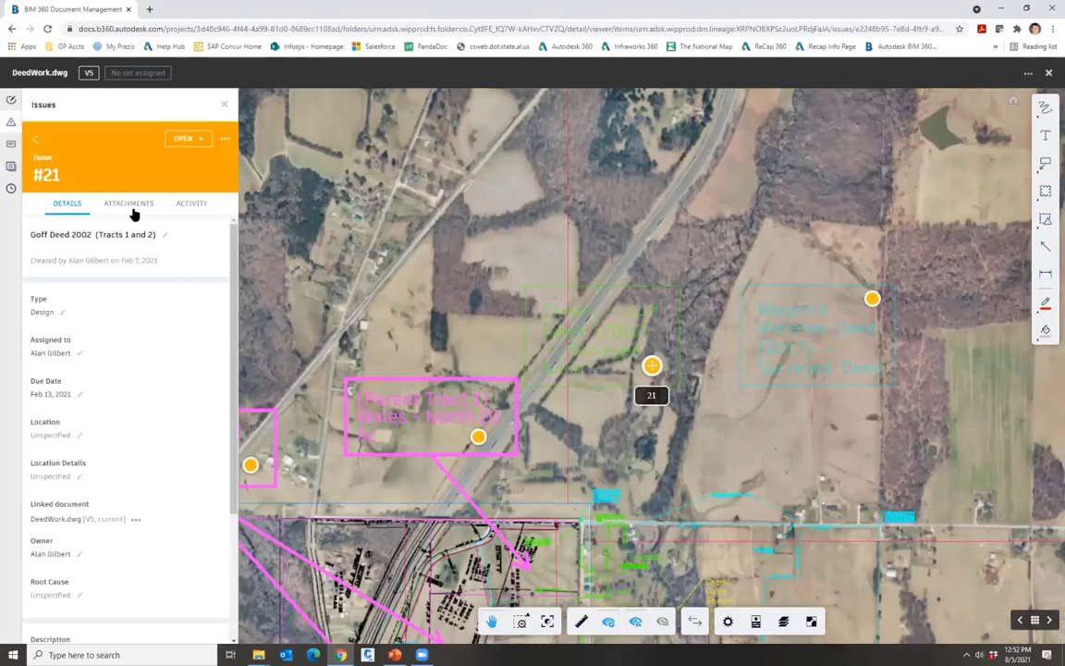
pyautogui.click(131, 206)
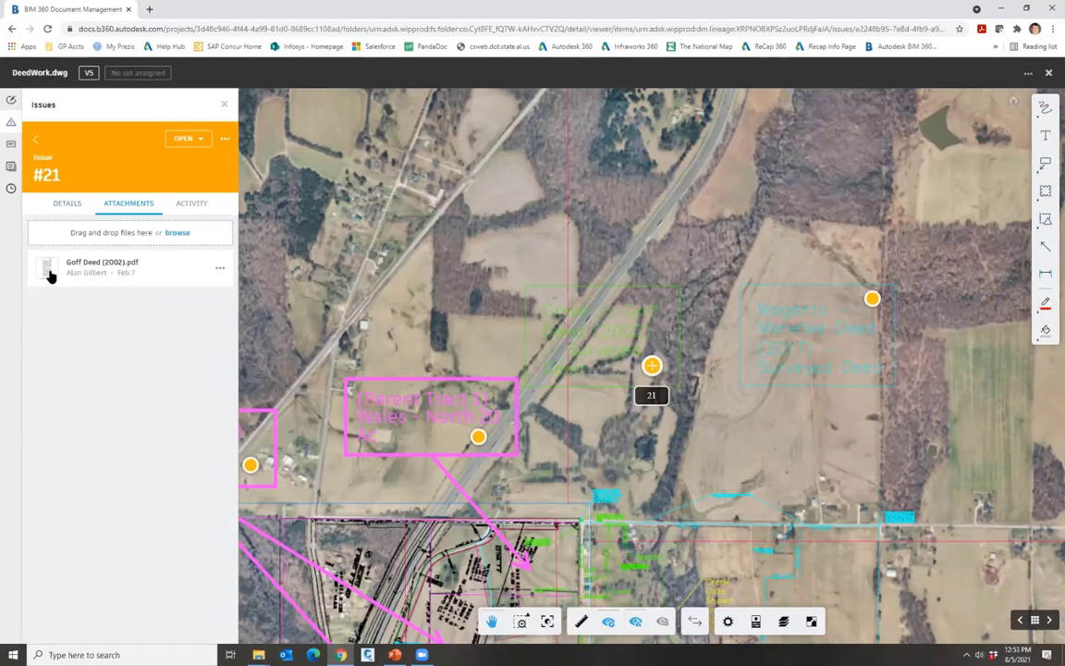
pyautogui.click(48, 268)
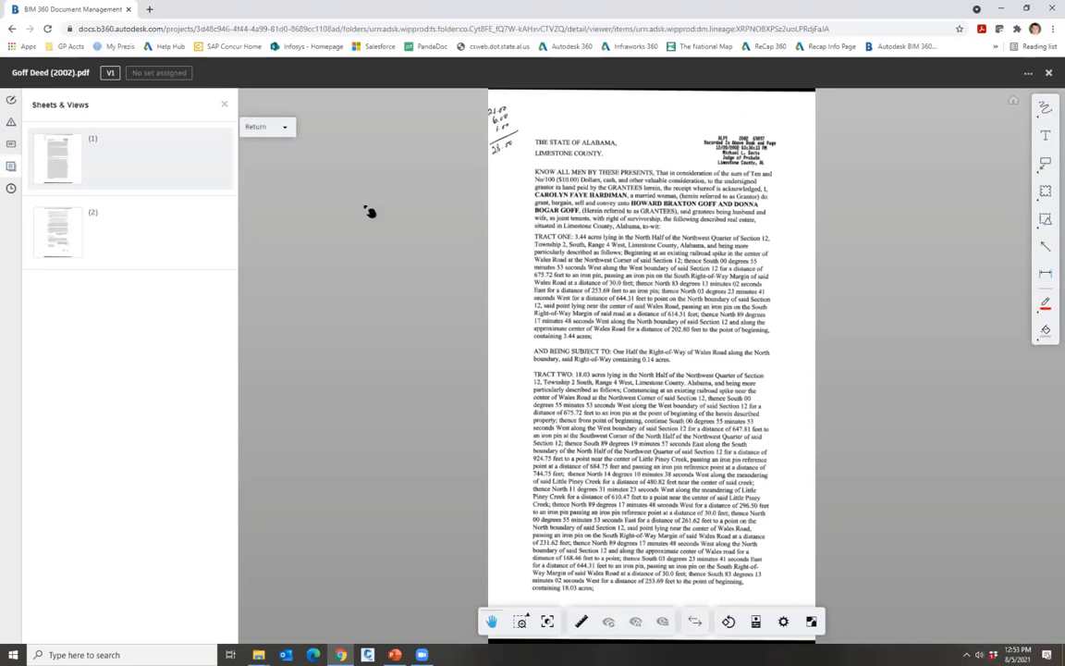
pyautogui.click(257, 131)
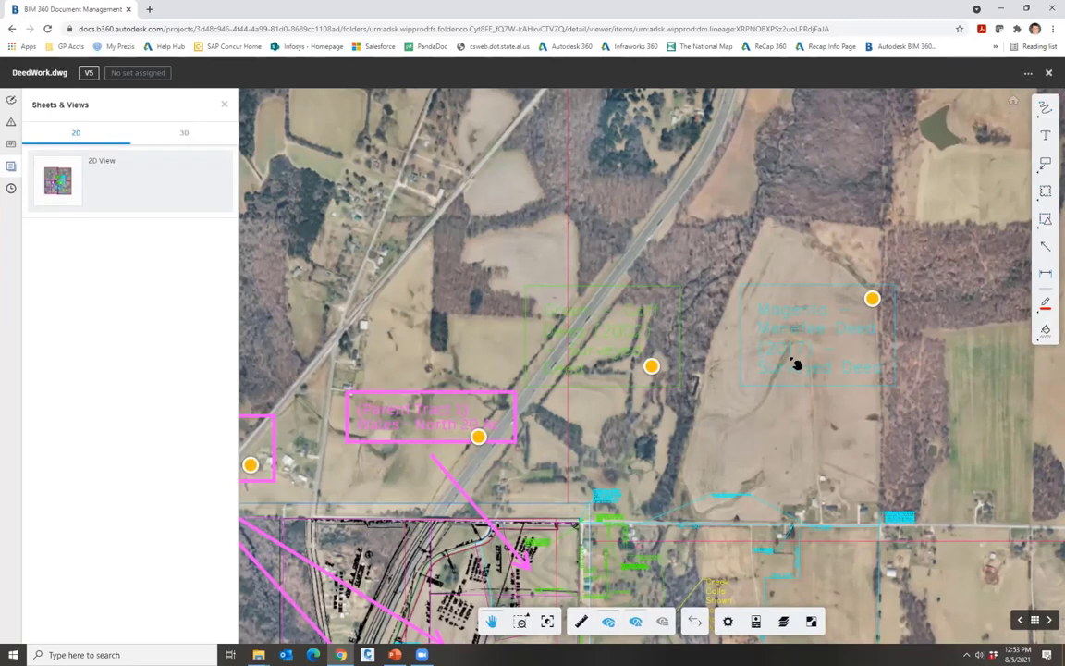
# - Open the Menefee Land Company Deed (2017) issue from its pin, and examine the corner notes at the southwest corner of the green-outlined tract
pyautogui.click(873, 301)
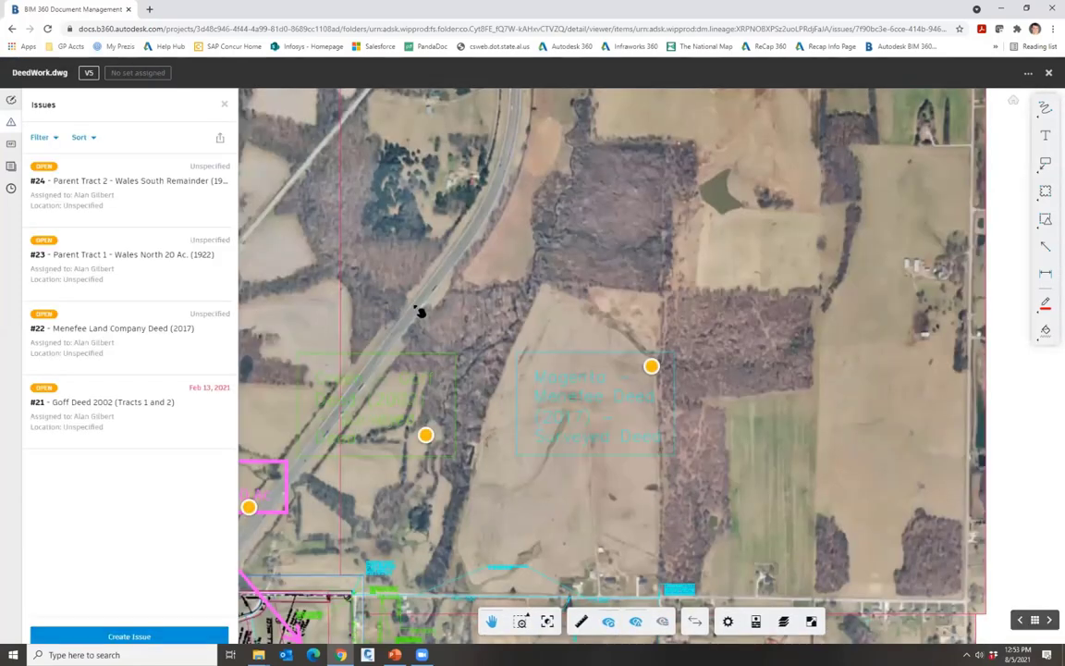
pyautogui.scroll(-3, 599, 256)
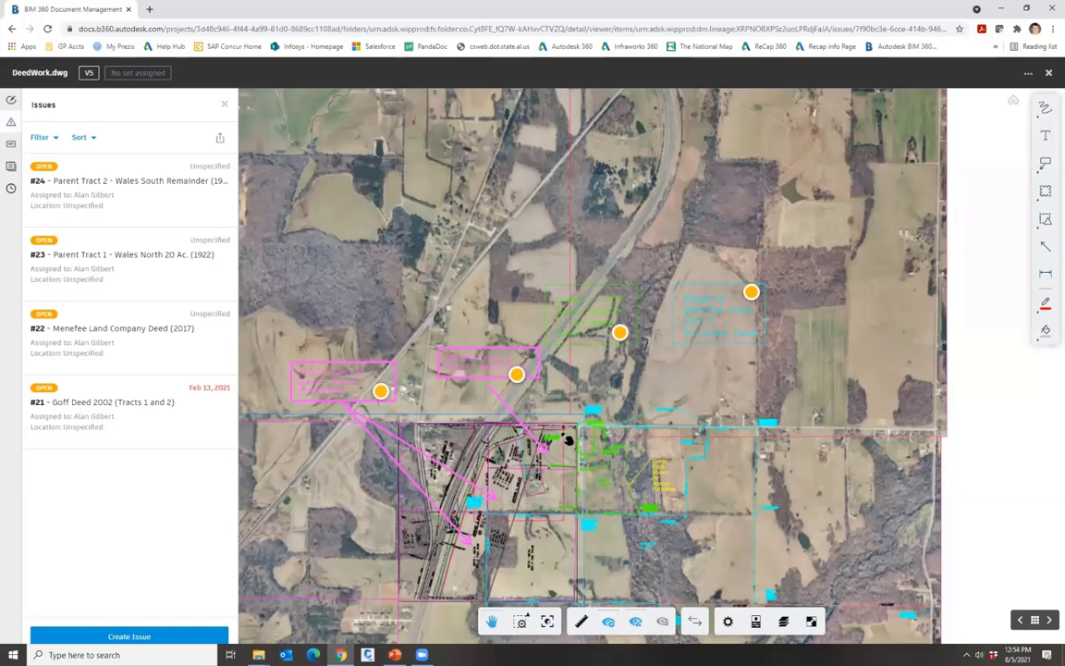
pyautogui.scroll(3, 584, 491)
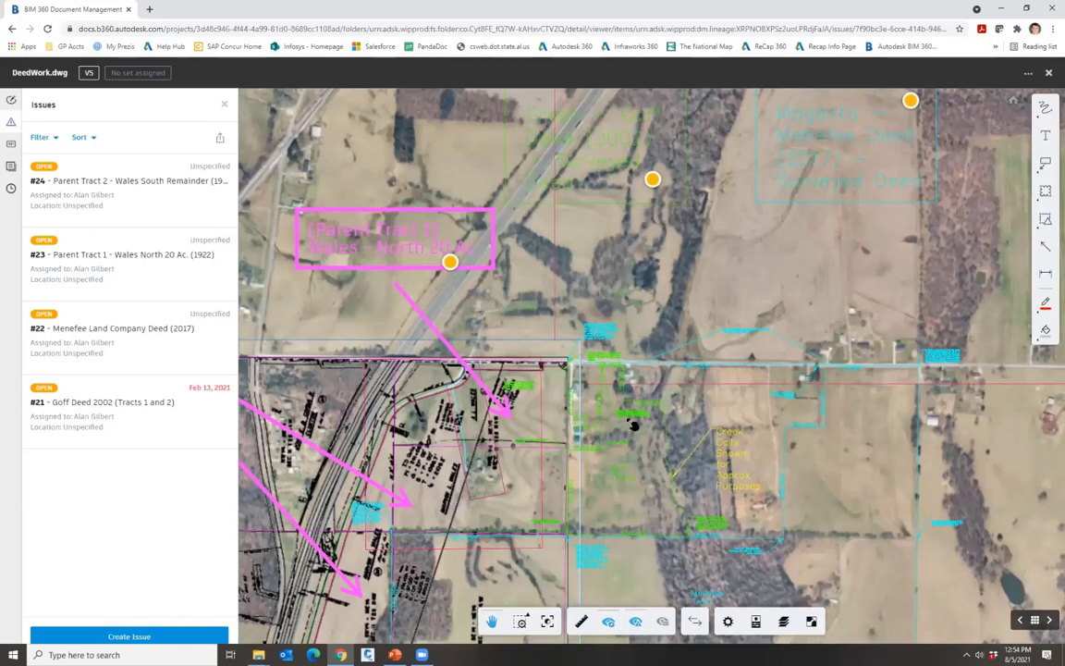
pyautogui.scroll(-2, 573, 428)
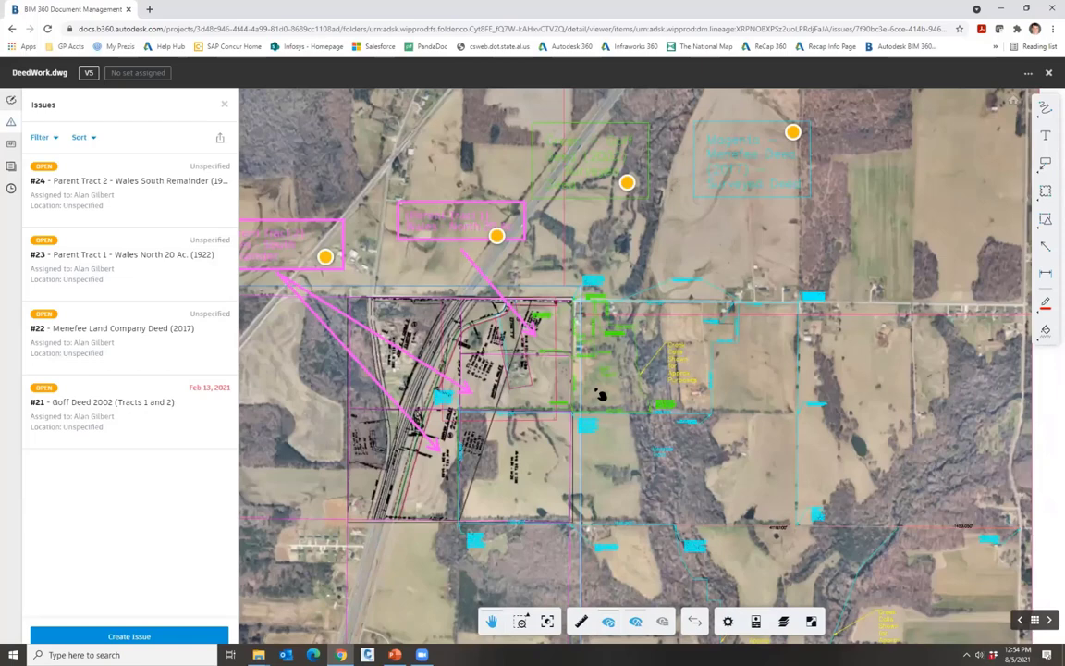
pyautogui.scroll(5, 604, 392)
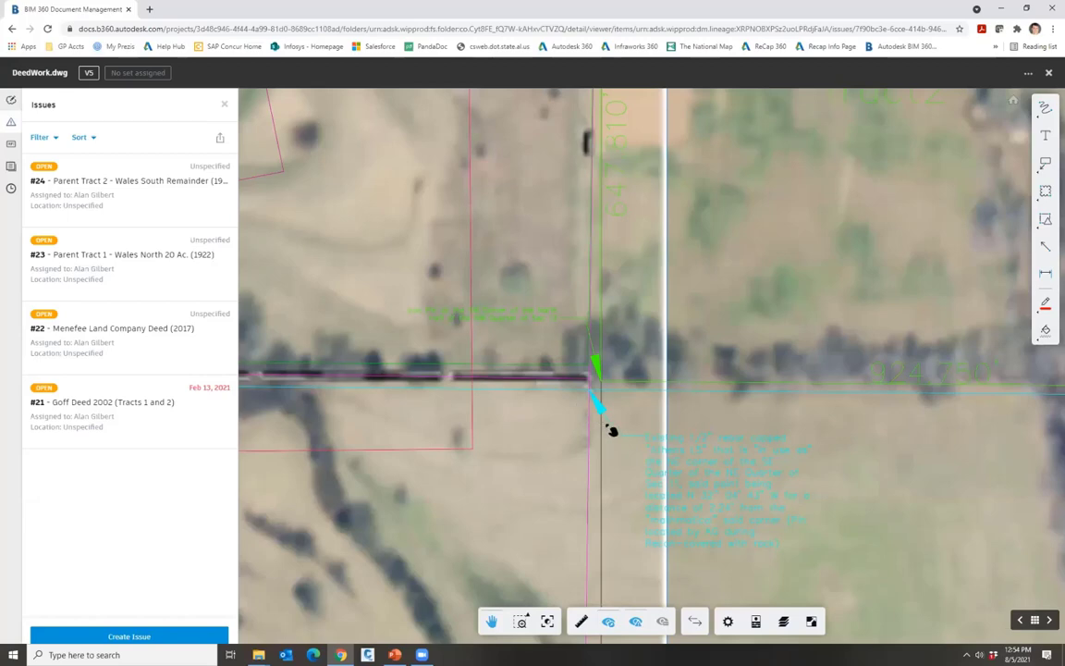
pyautogui.scroll(-2, 607, 429)
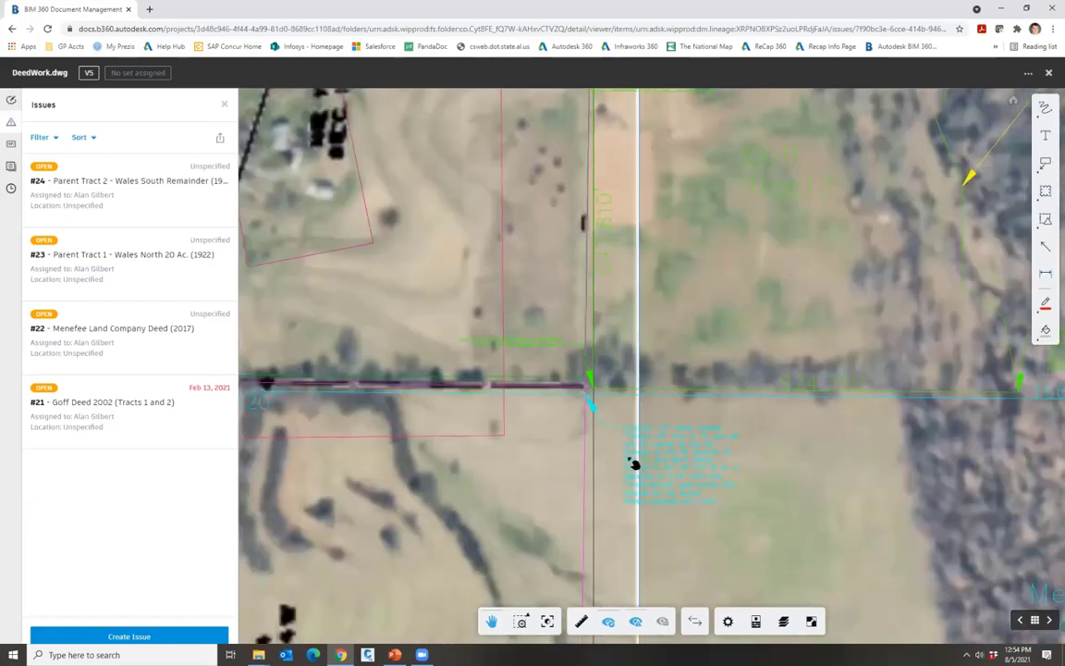
pyautogui.scroll(-2, 634, 464)
pyautogui.scroll(2, 634, 464)
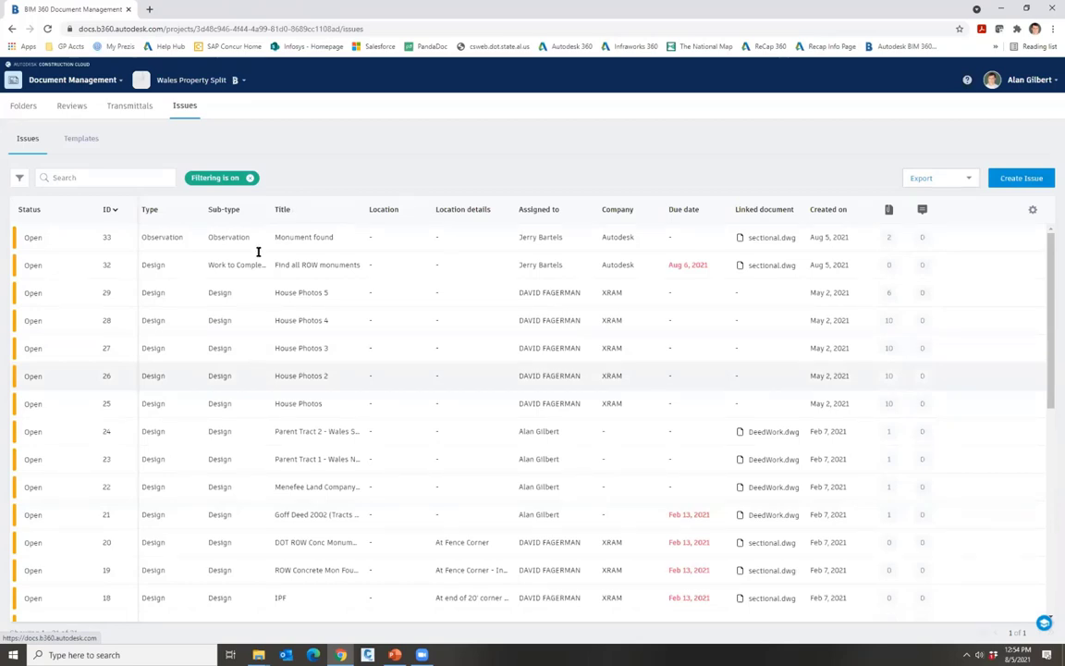
# - Show the filters for the project's issues list and review the available issue types without selecting any
pyautogui.click(19, 177)
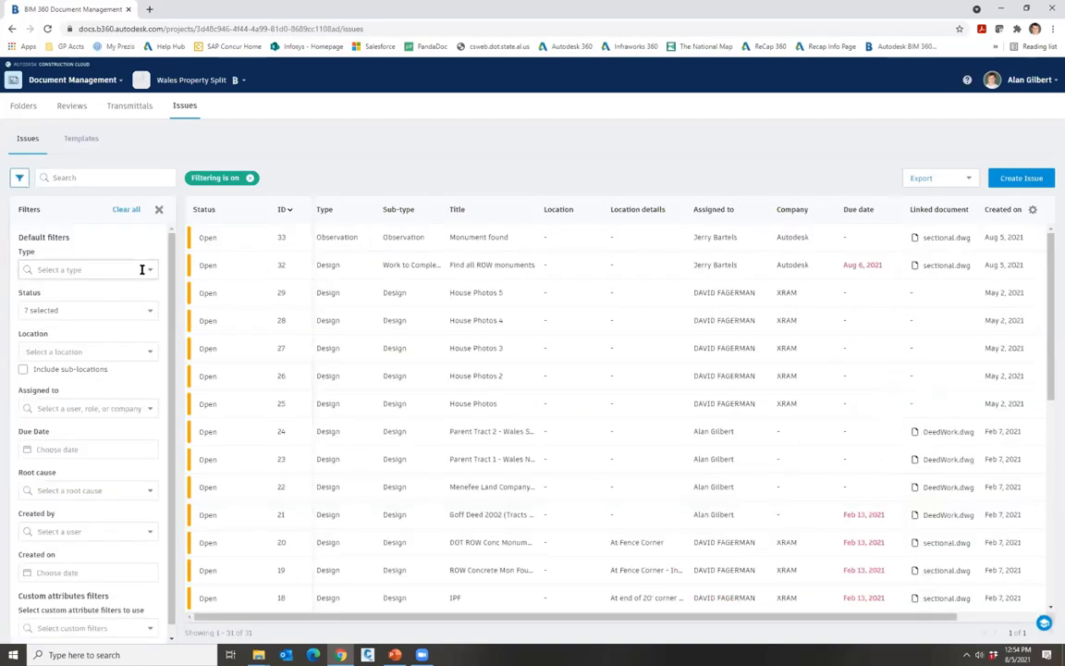
pyautogui.click(142, 269)
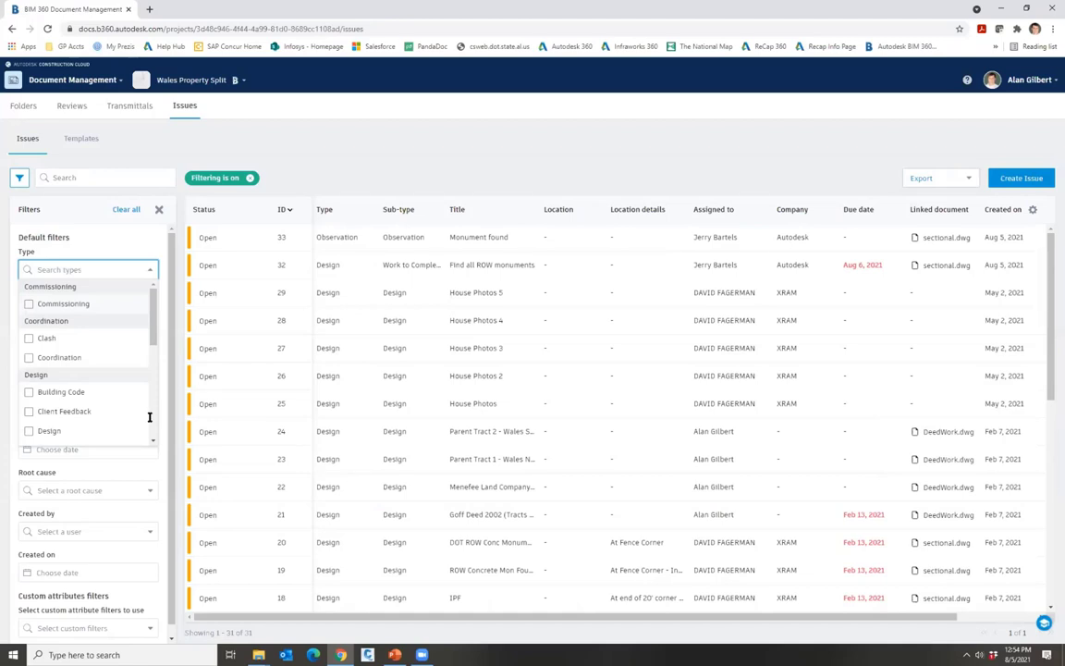
pyautogui.scroll(-1, 135, 375)
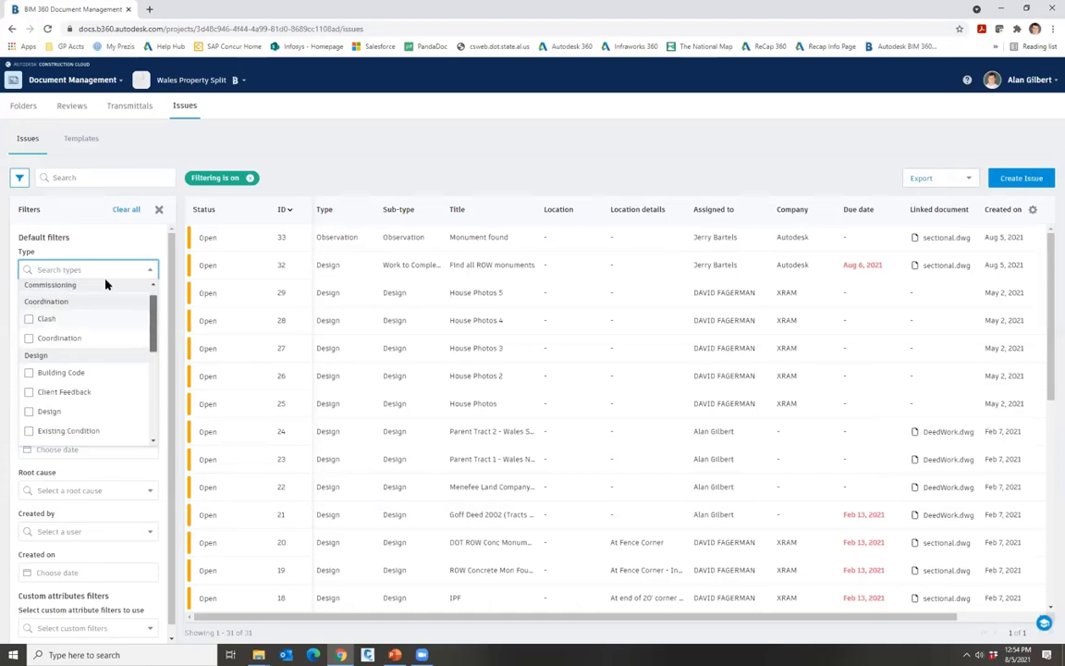
pyautogui.scroll(-3, 118, 277)
pyautogui.scroll(3, 136, 278)
pyautogui.click(139, 269)
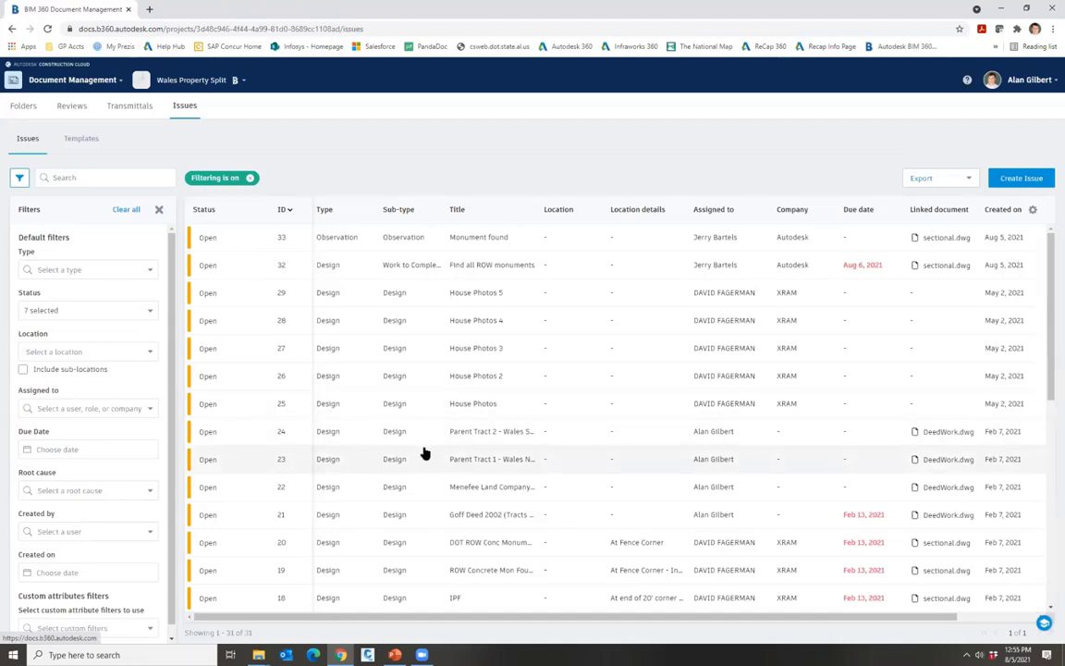
# - Review issue #23's attachments and details along with its linked DeedWork.dwg drawing, and return to the project's issues list
pyautogui.click(269, 460)
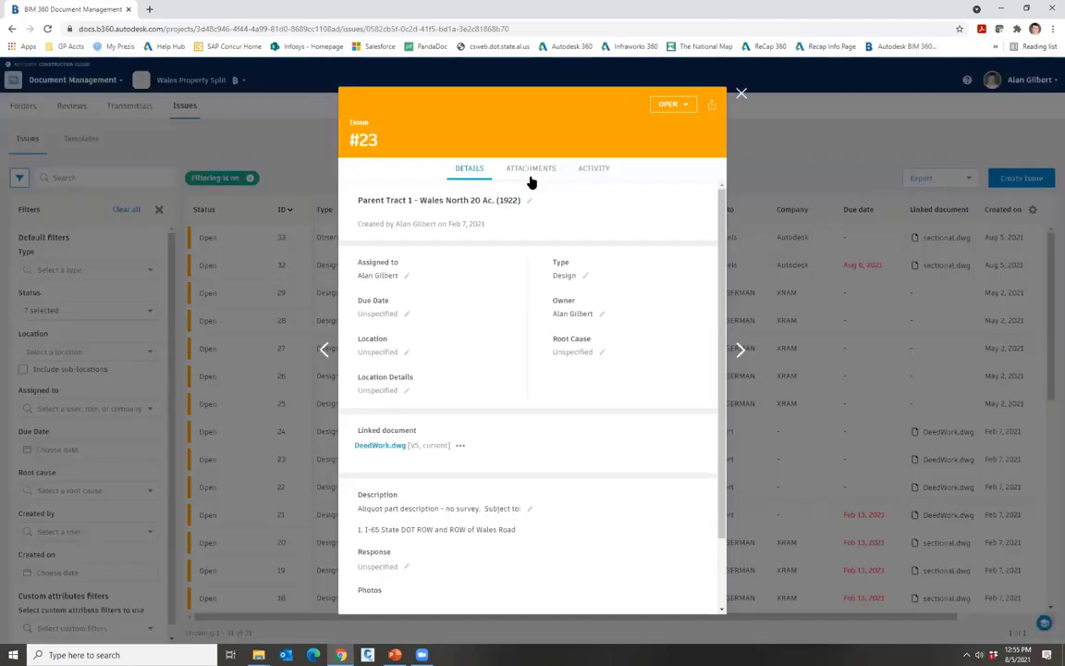
pyautogui.click(533, 172)
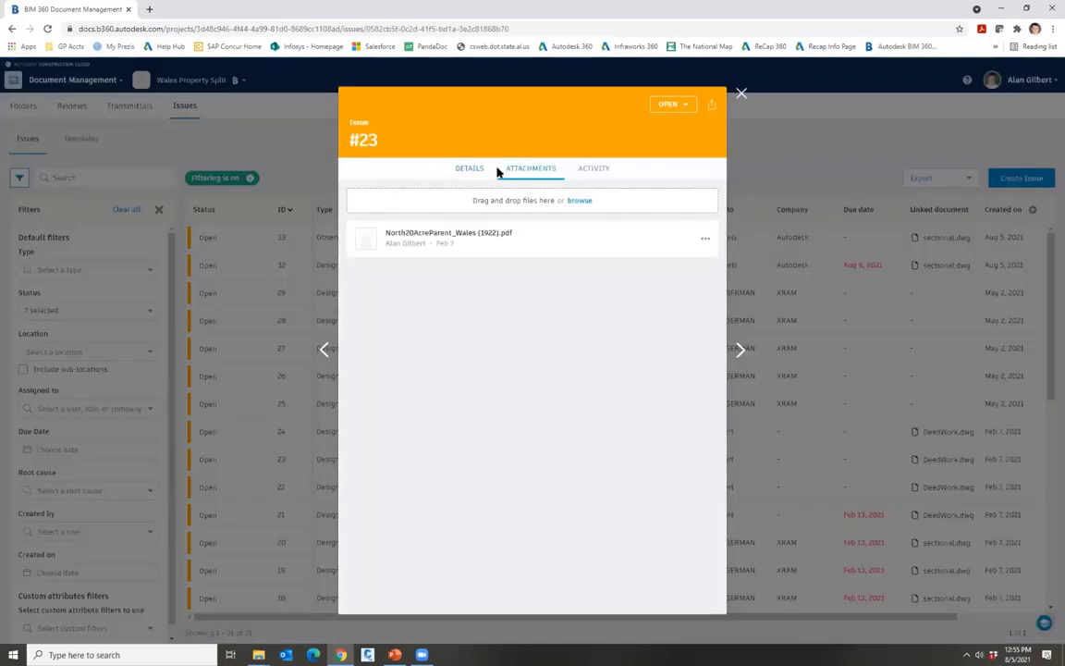
pyautogui.click(470, 171)
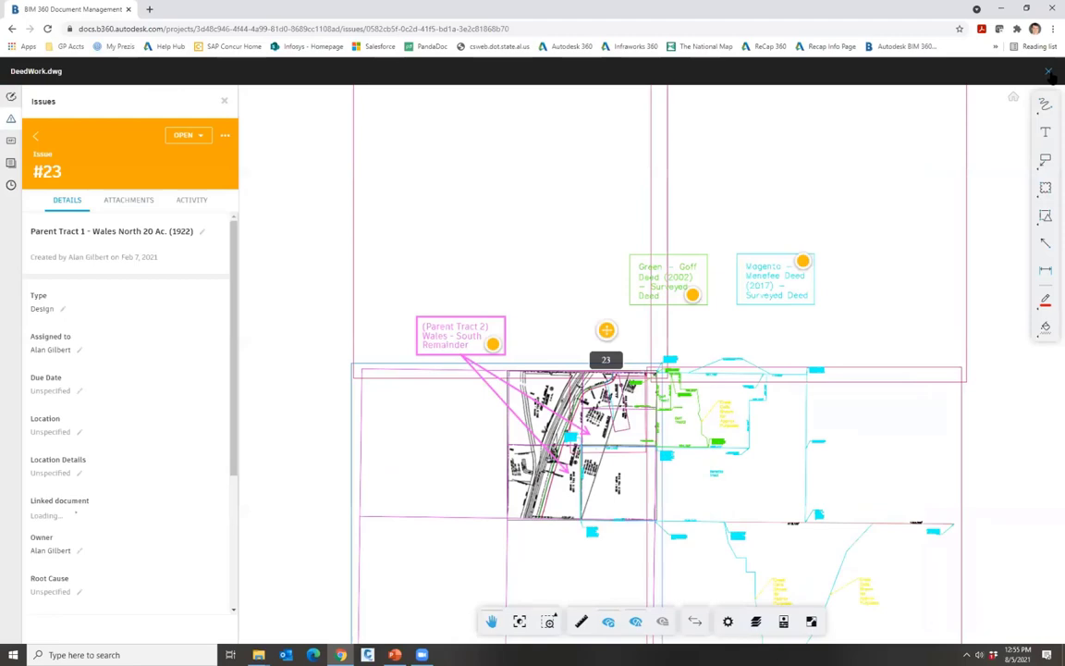
pyautogui.click(1049, 73)
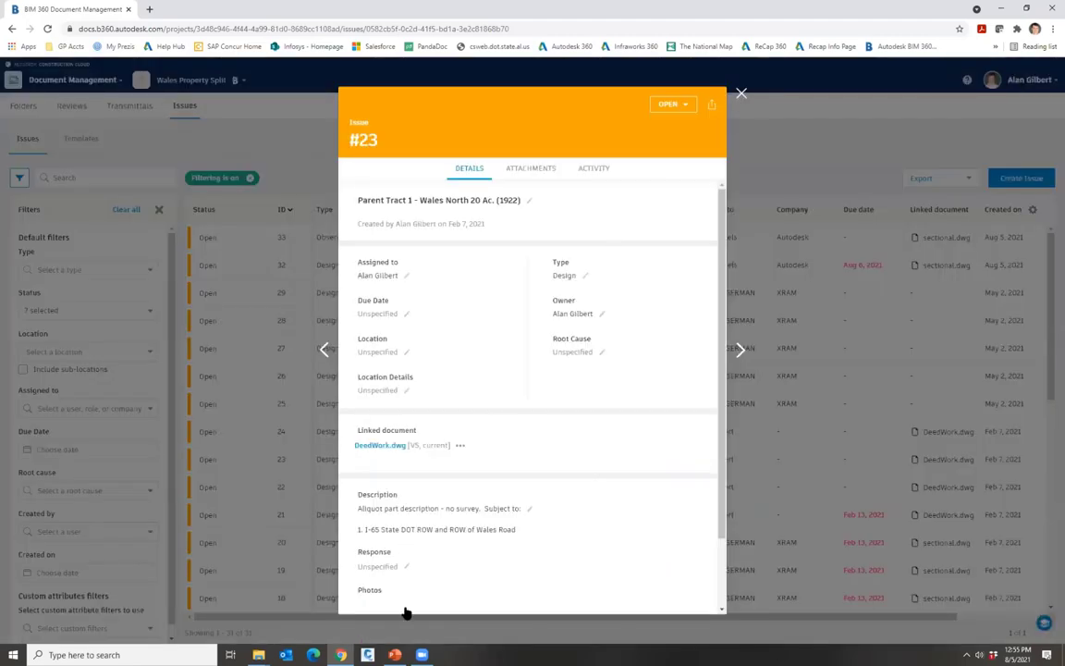
pyautogui.click(331, 591)
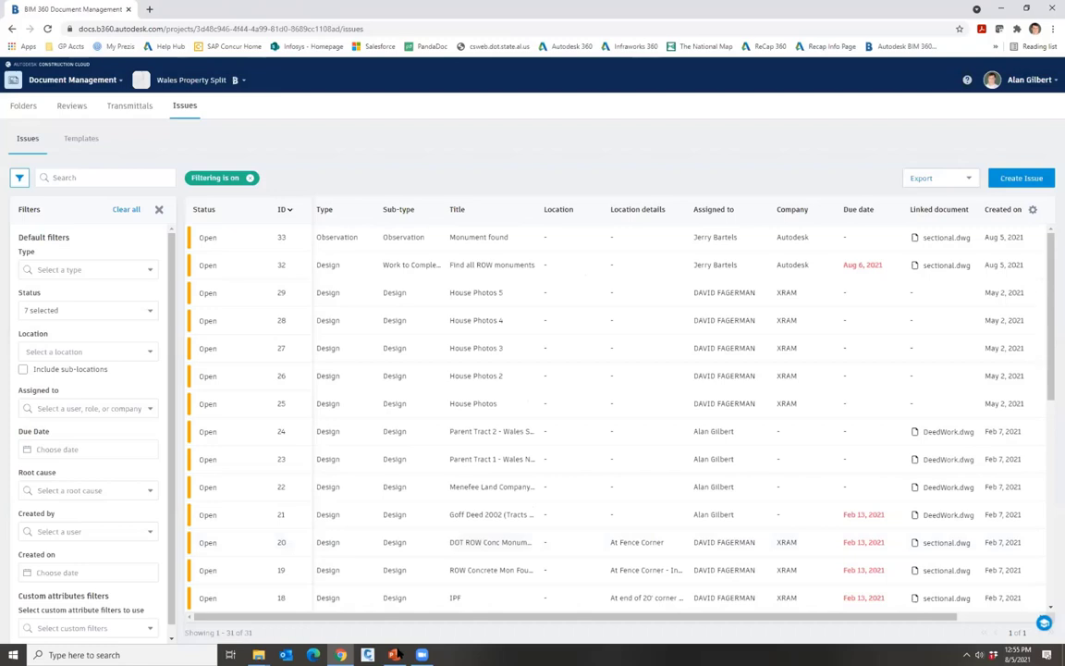
# - Switch to the Surveying the Cloud presentation in PowerPoint
pyautogui.hotkey('alt', 'Tab')
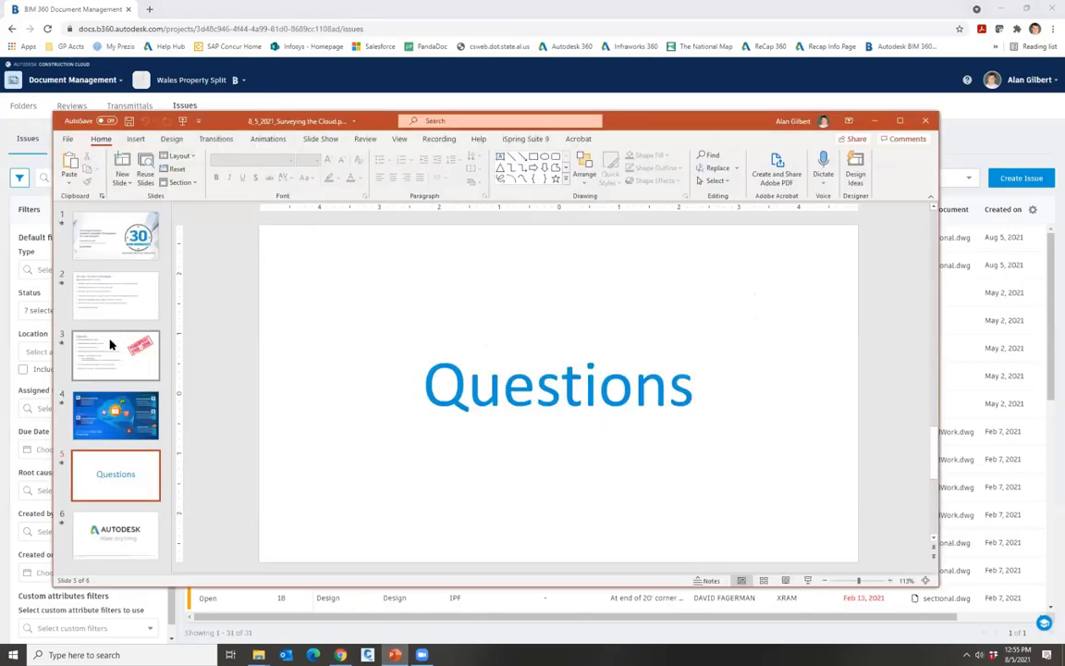